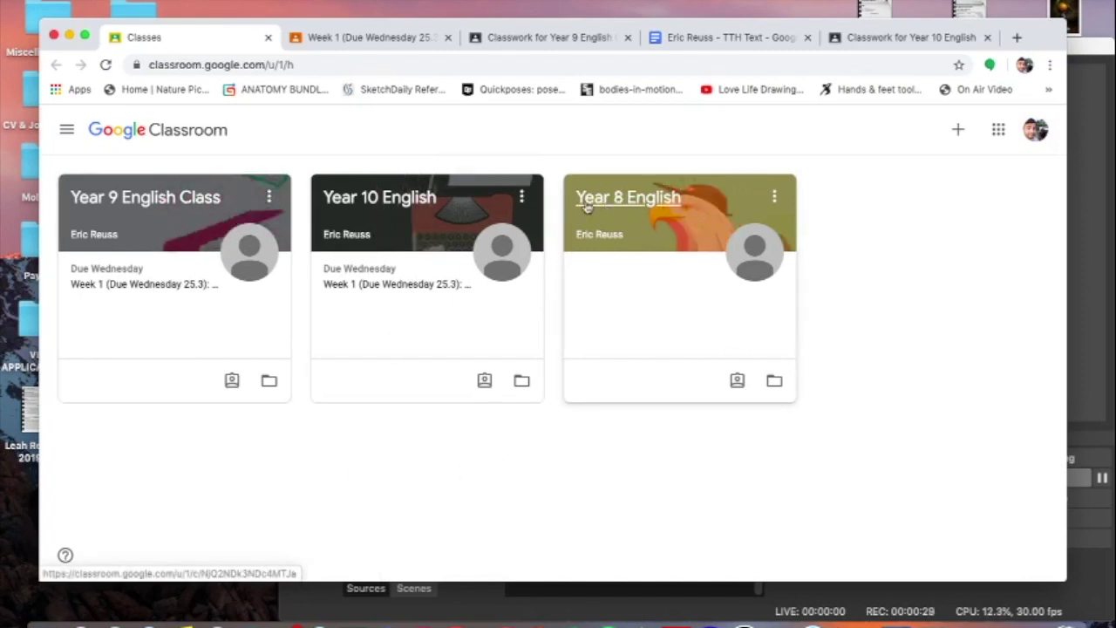
- Open the Year 9 English Class card to show its announcement stream
left_click(174, 201)
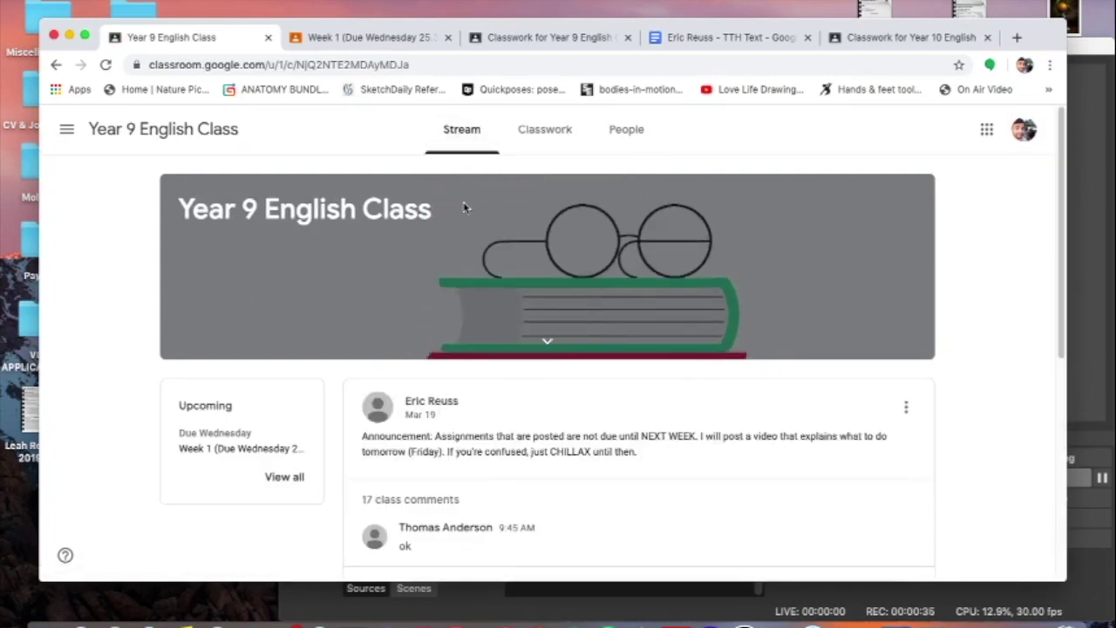
left_click(460, 150)
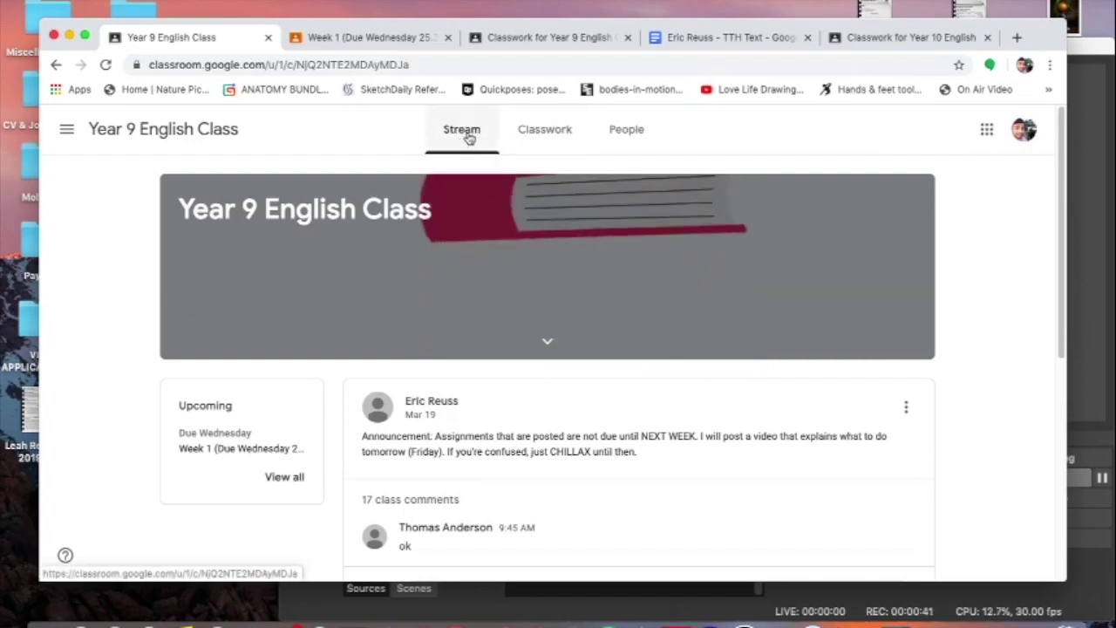
left_click(522, 140)
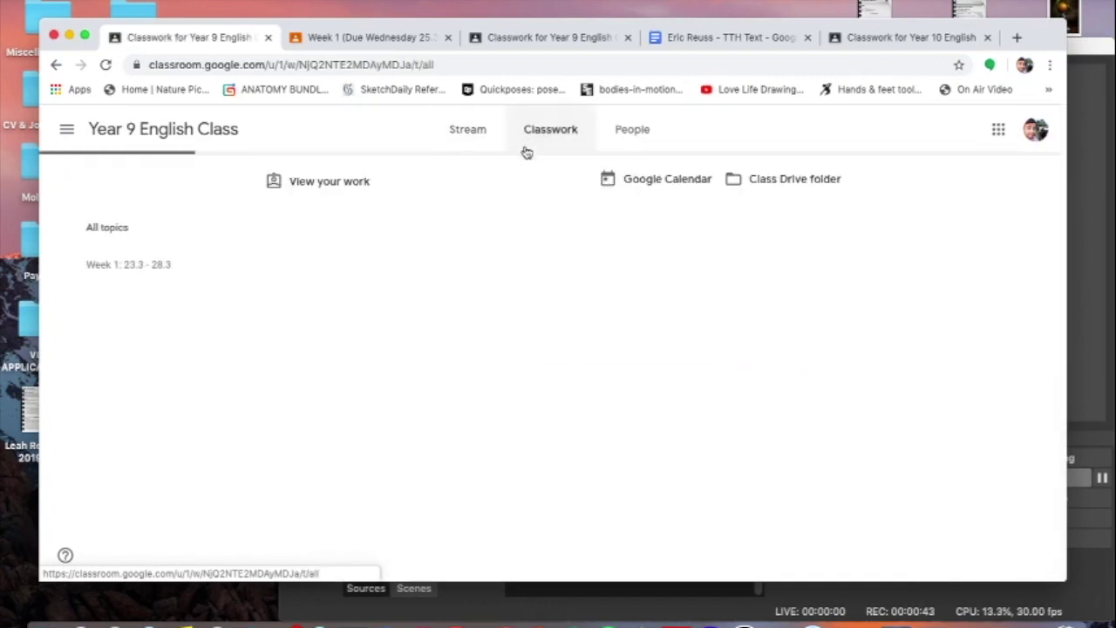
left_click(460, 134)
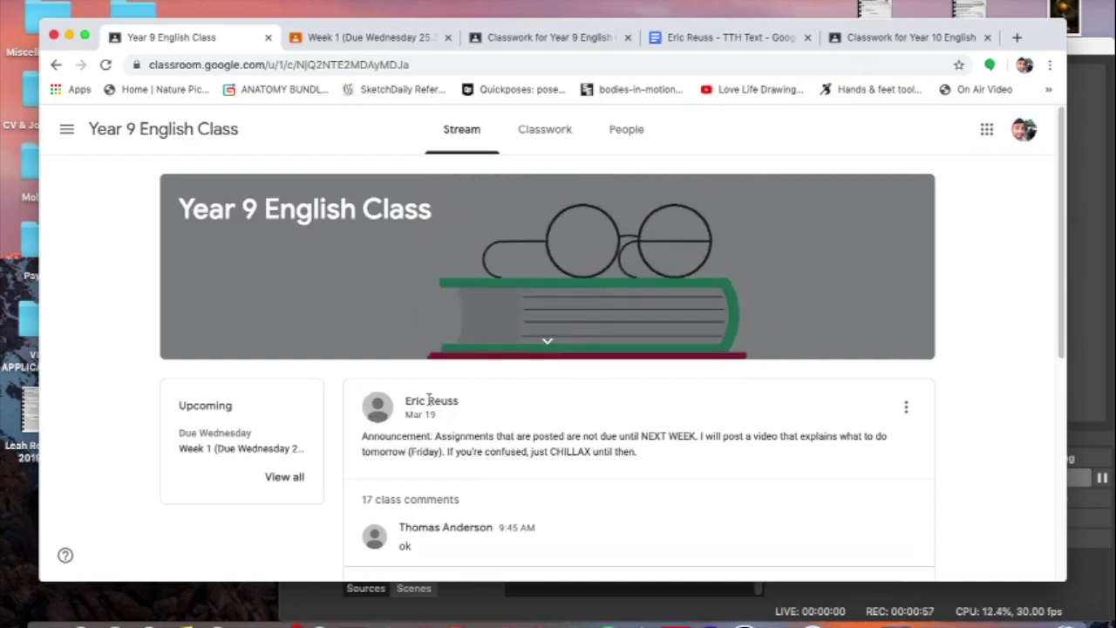
- Highlight the Year 9 announcement text to point it out, then clear the highlight
left_click_drag(362, 436, 583, 454)
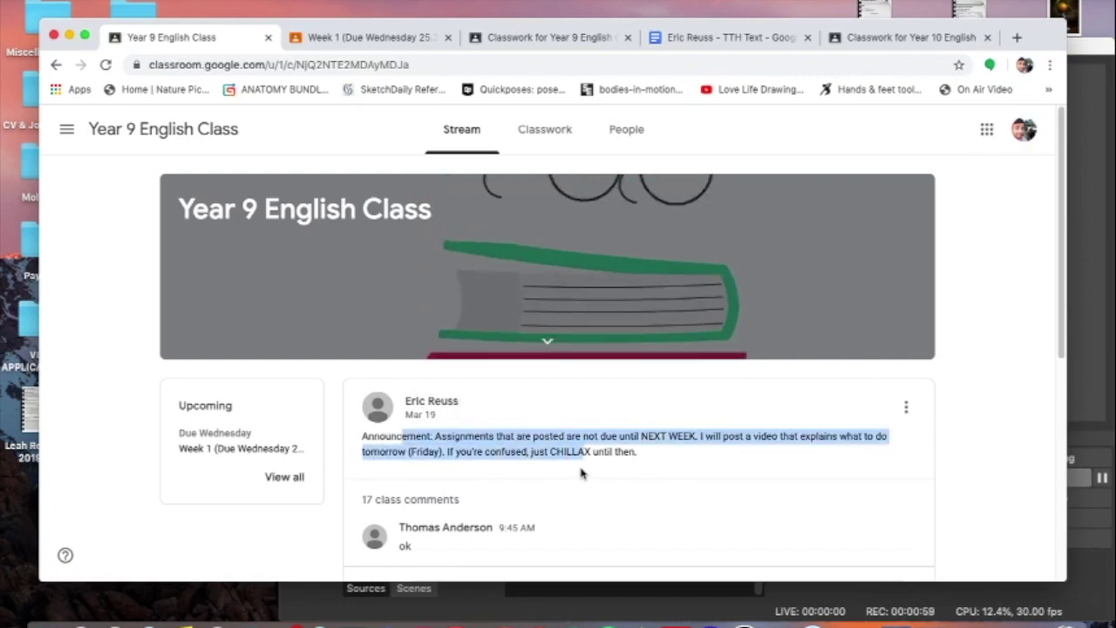
left_click(570, 459)
scroll(512, 487, "down", 1)
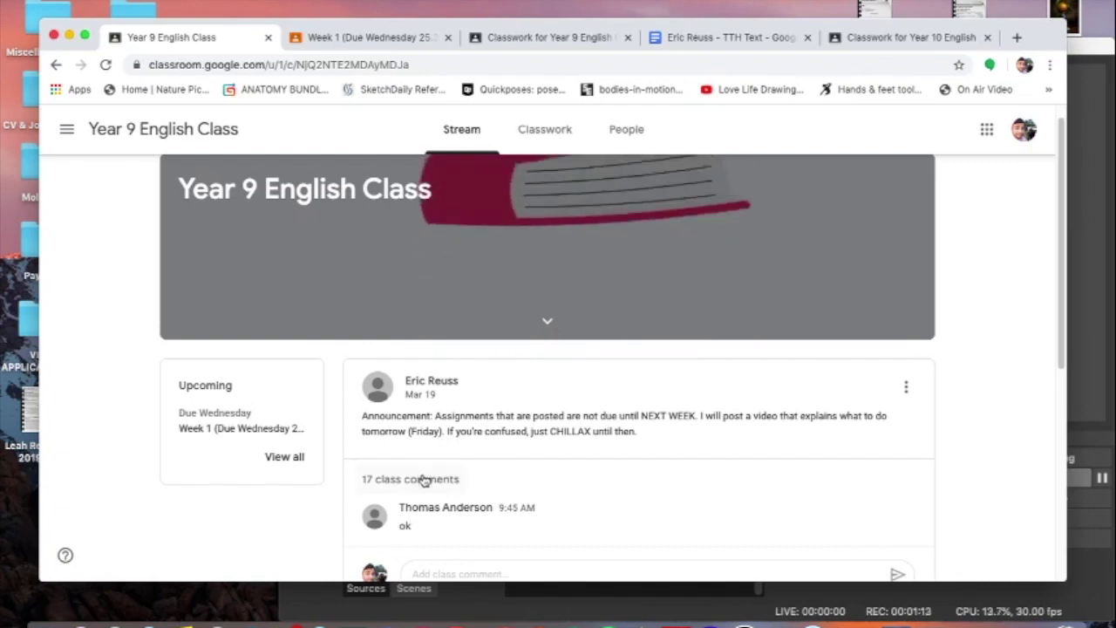
- Expand the 17 class comments, read through them, and return to the top
left_click(424, 479)
scroll(526, 456, "down", 5)
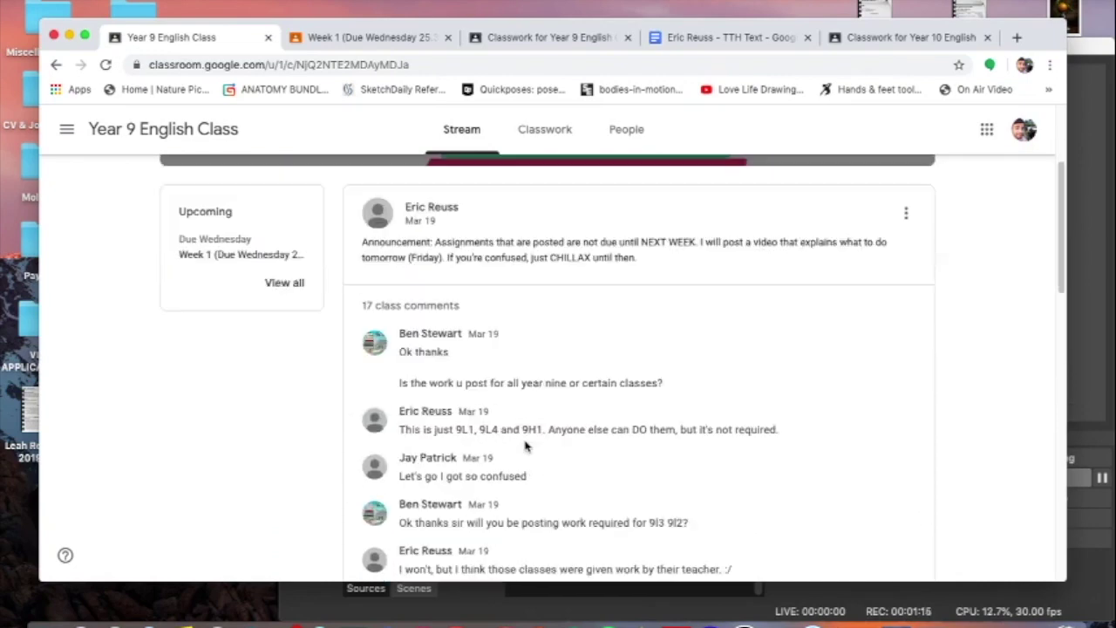
scroll(520, 439, "down", 1)
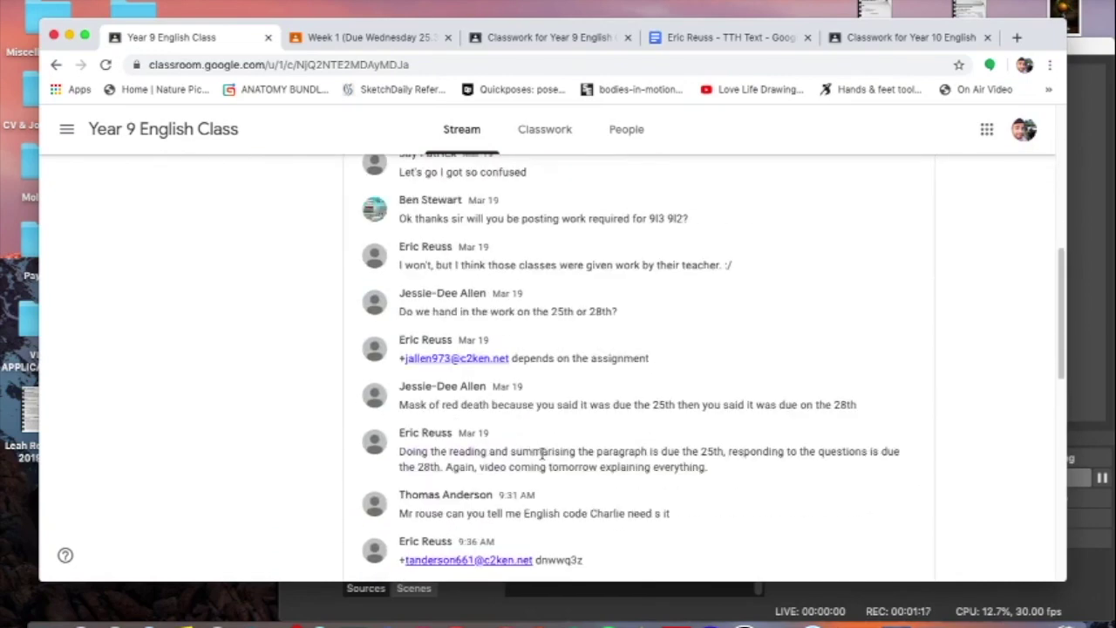
scroll(542, 454, "down", 2)
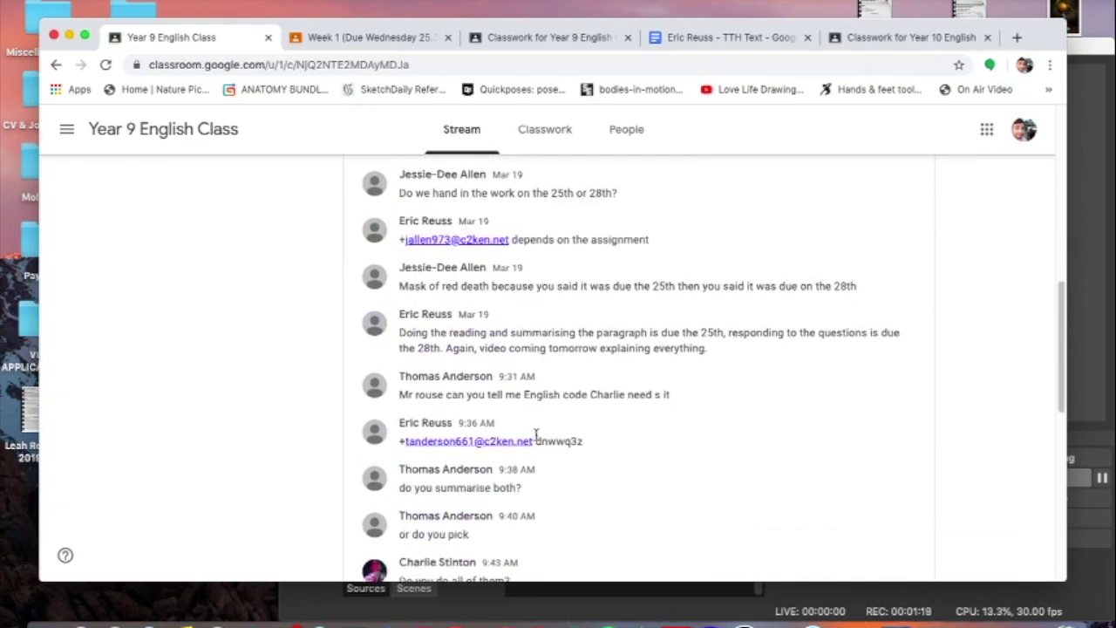
scroll(550, 467, "down", 4)
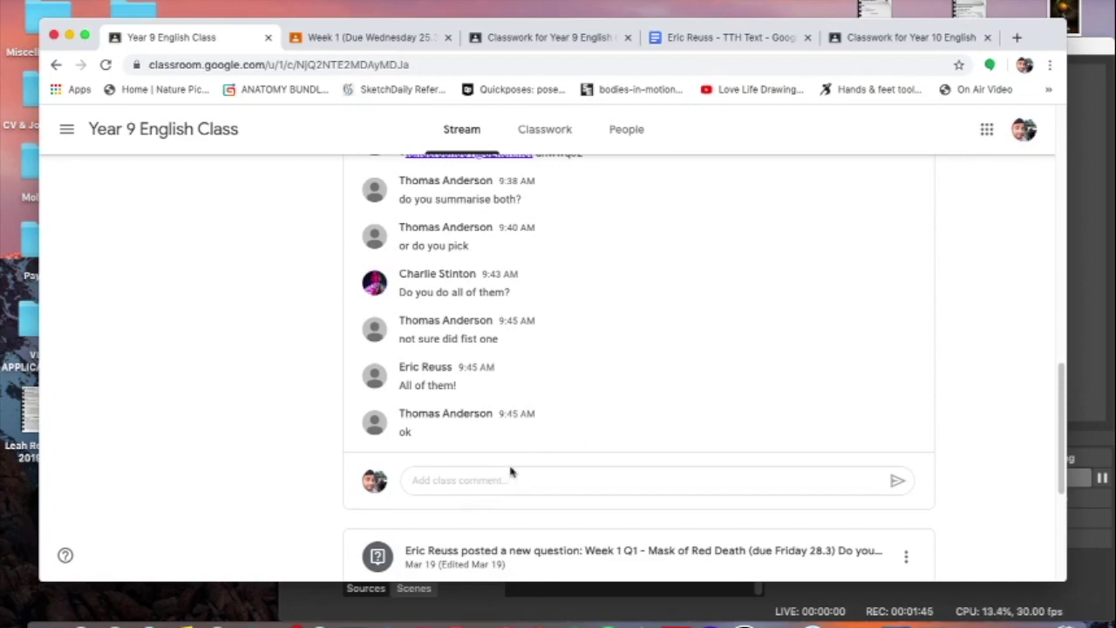
scroll(604, 467, "down", 1)
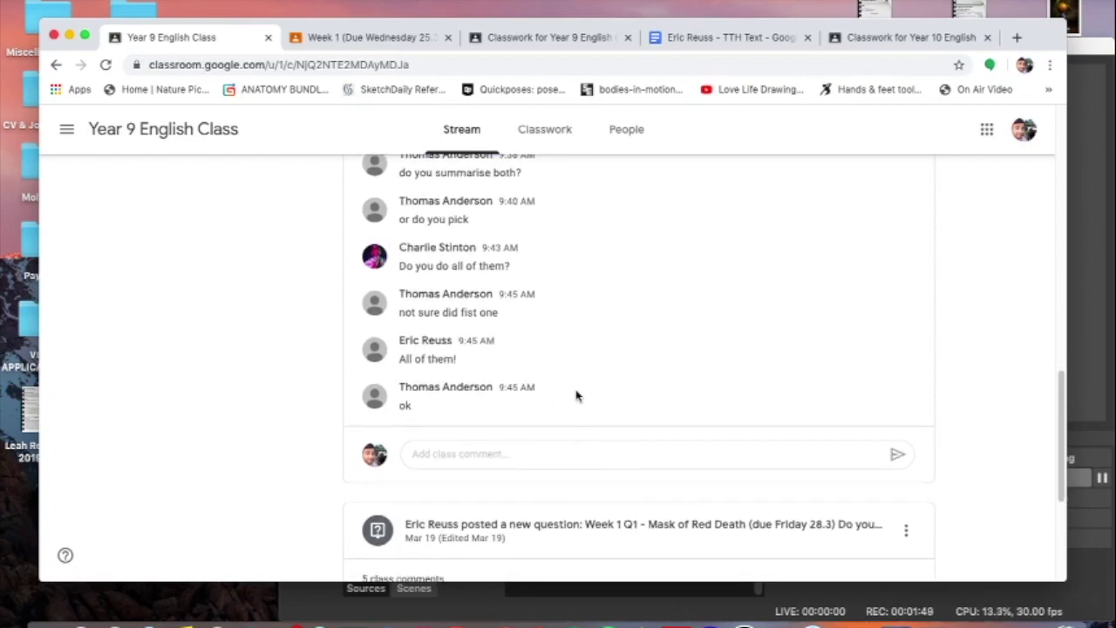
scroll(572, 397, "up", 5)
scroll(572, 397, "up", 10)
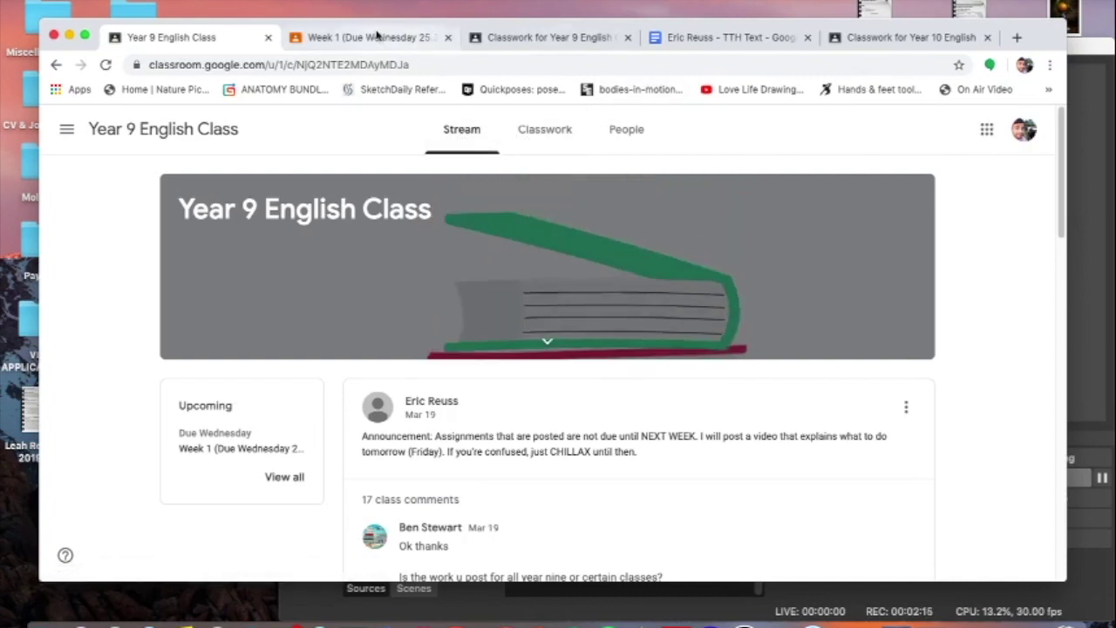
- Switch to Year 10 English Classwork and expand the Week 1: 23.3 - 28.3 assignment
left_click(866, 39)
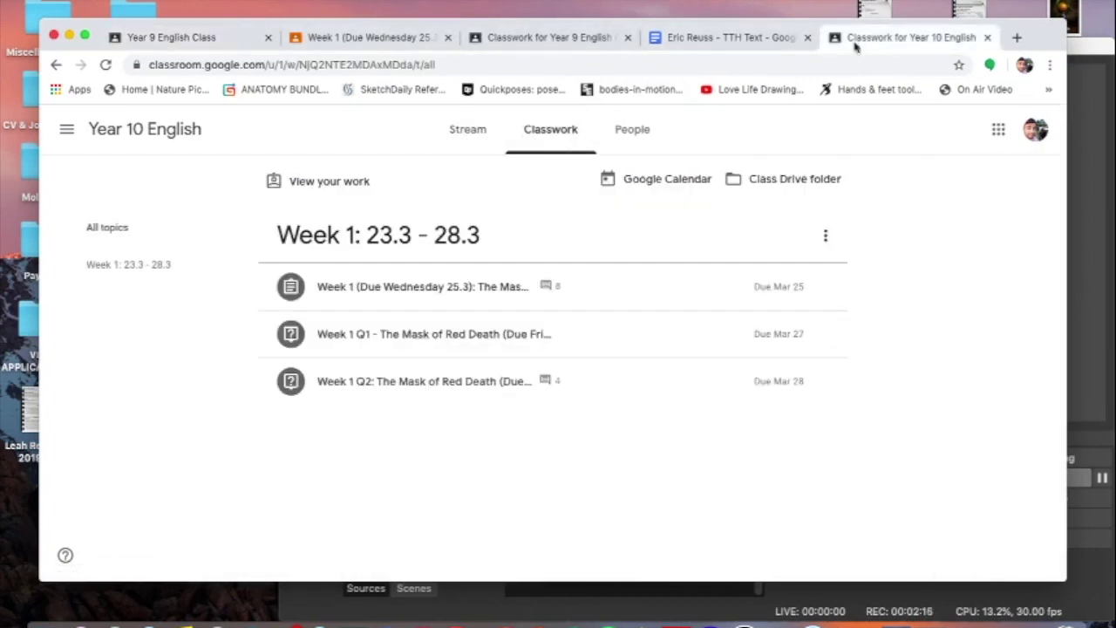
left_click(492, 115)
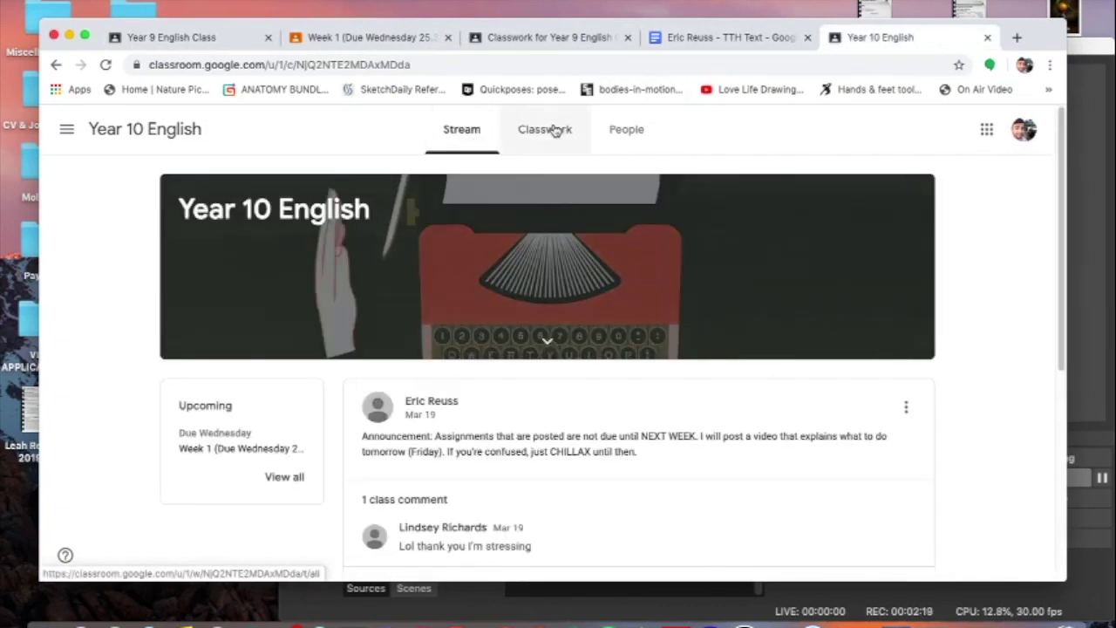
left_click(553, 130)
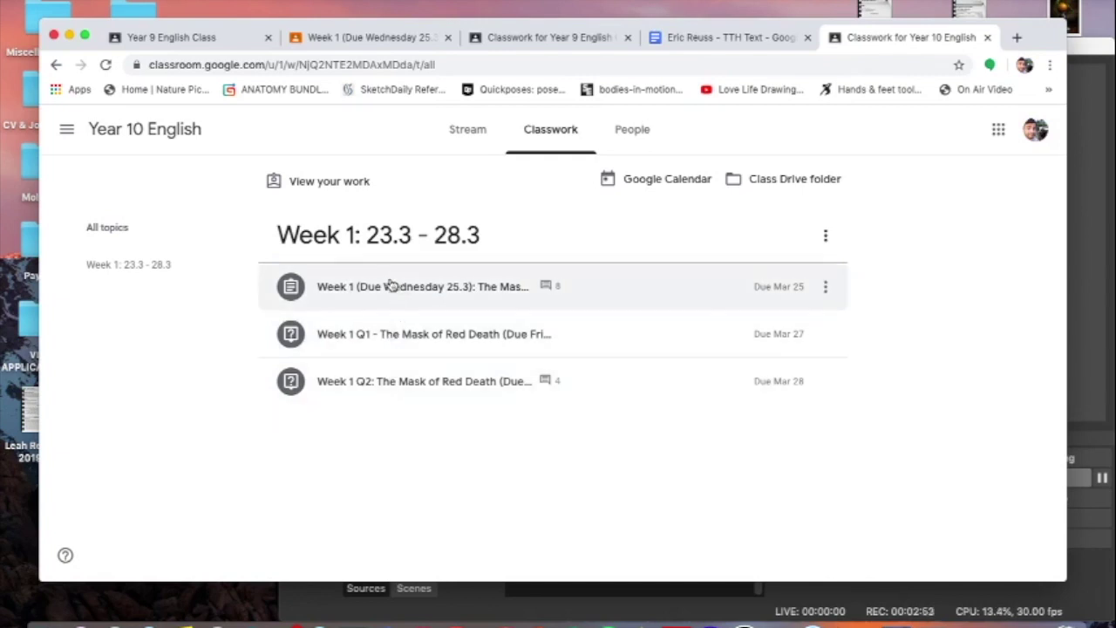
left_click(416, 294)
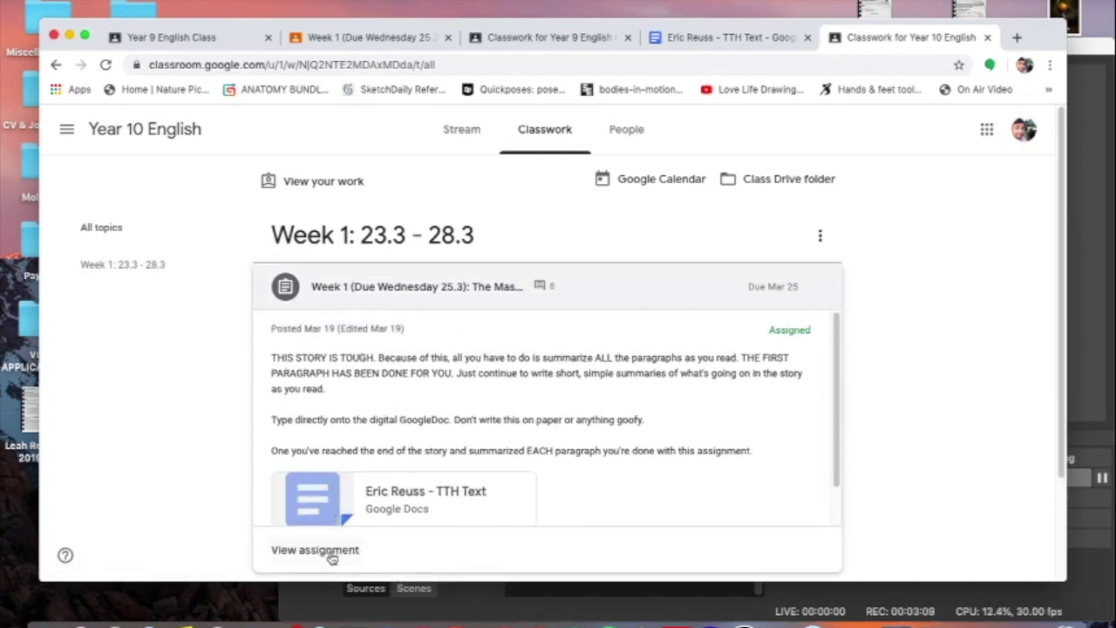
- Preview Week 1 Q1, then open the Mask Of Red Death reading assignment's full page
scroll(231, 445, "down", 1)
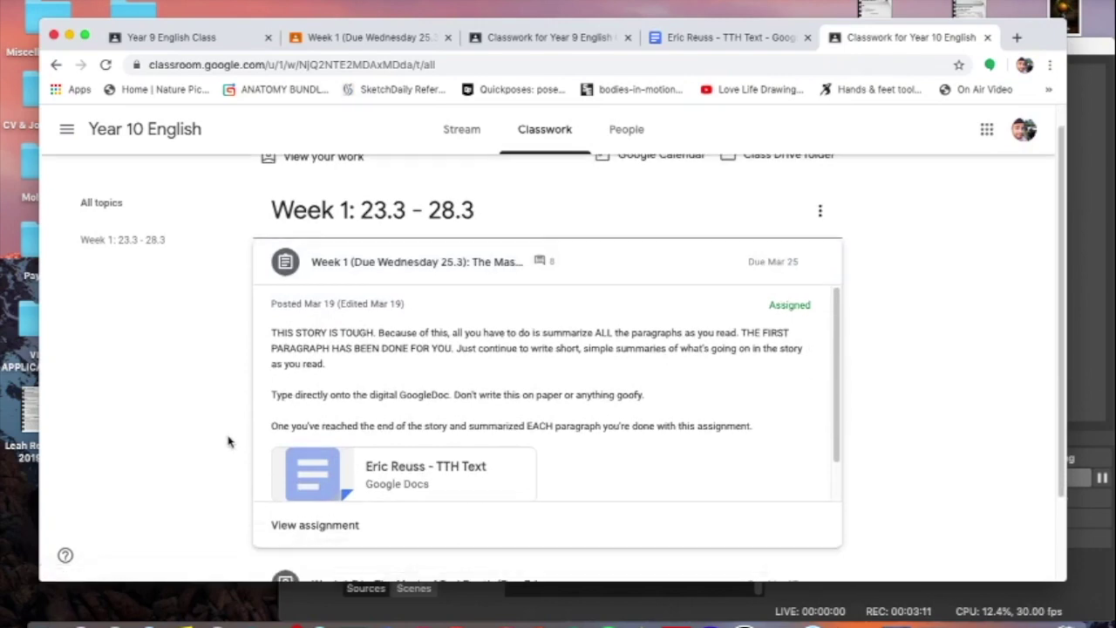
scroll(231, 441, "down", 3)
scroll(230, 418, "down", 1)
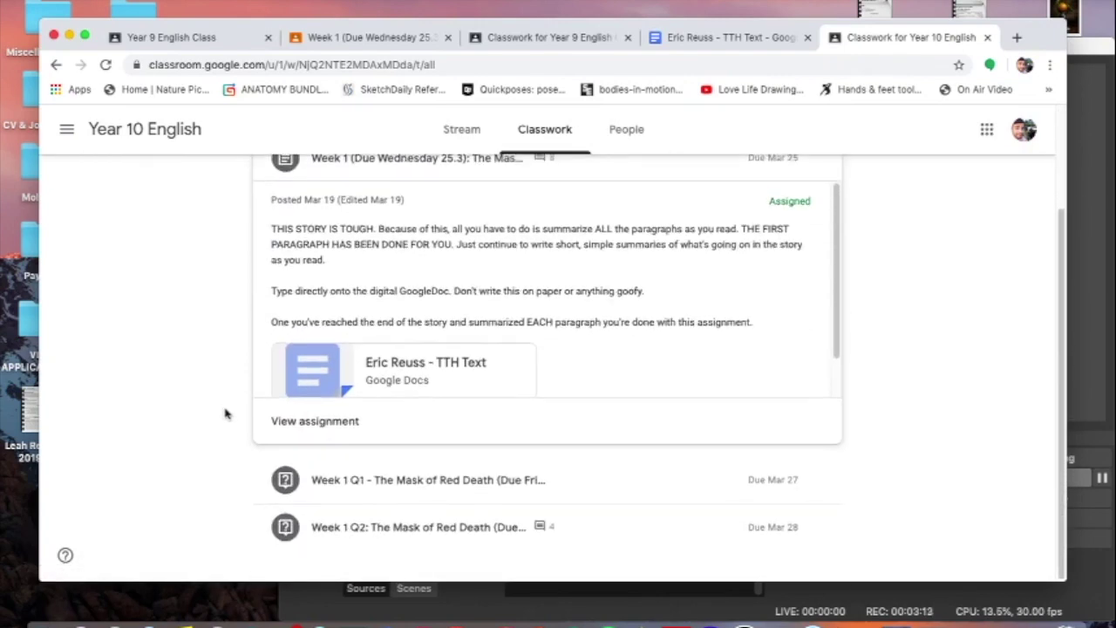
left_click(377, 490)
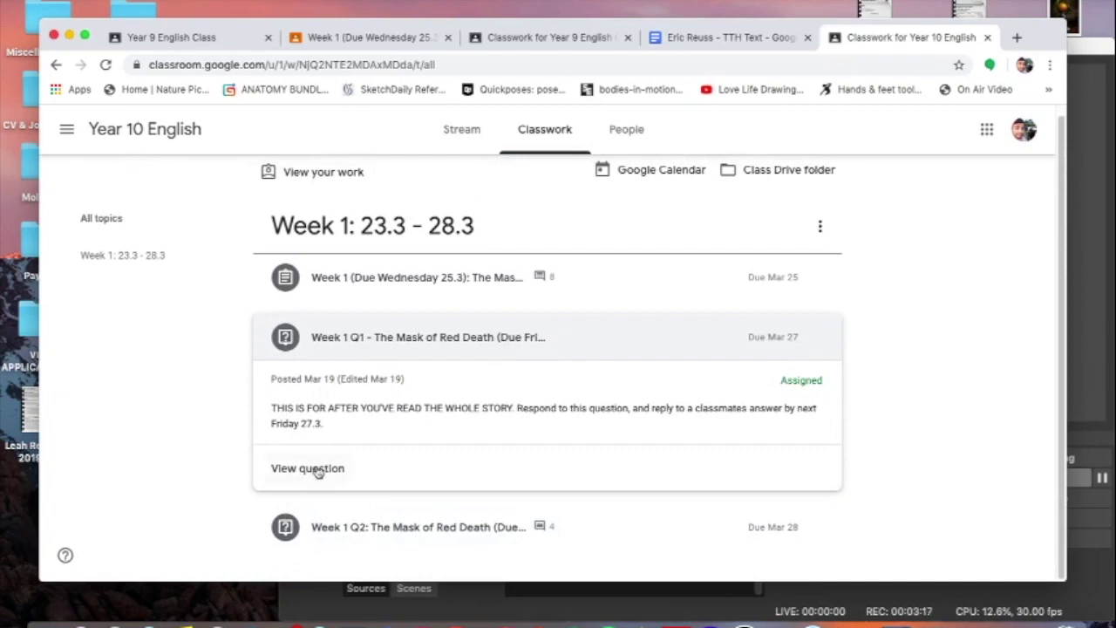
left_click(410, 295)
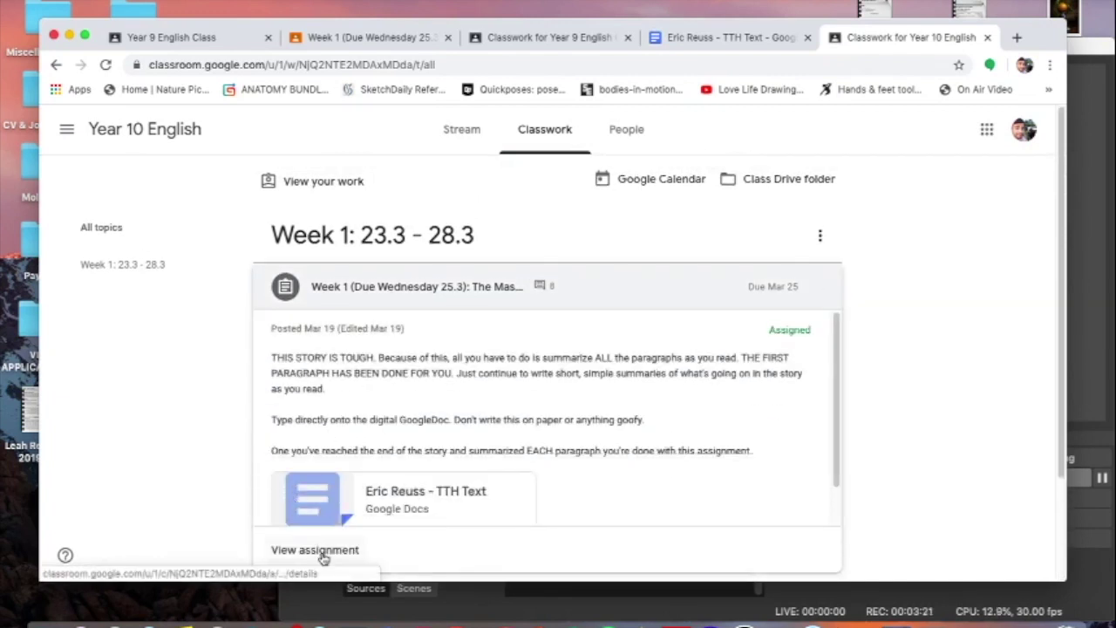
left_click(315, 550)
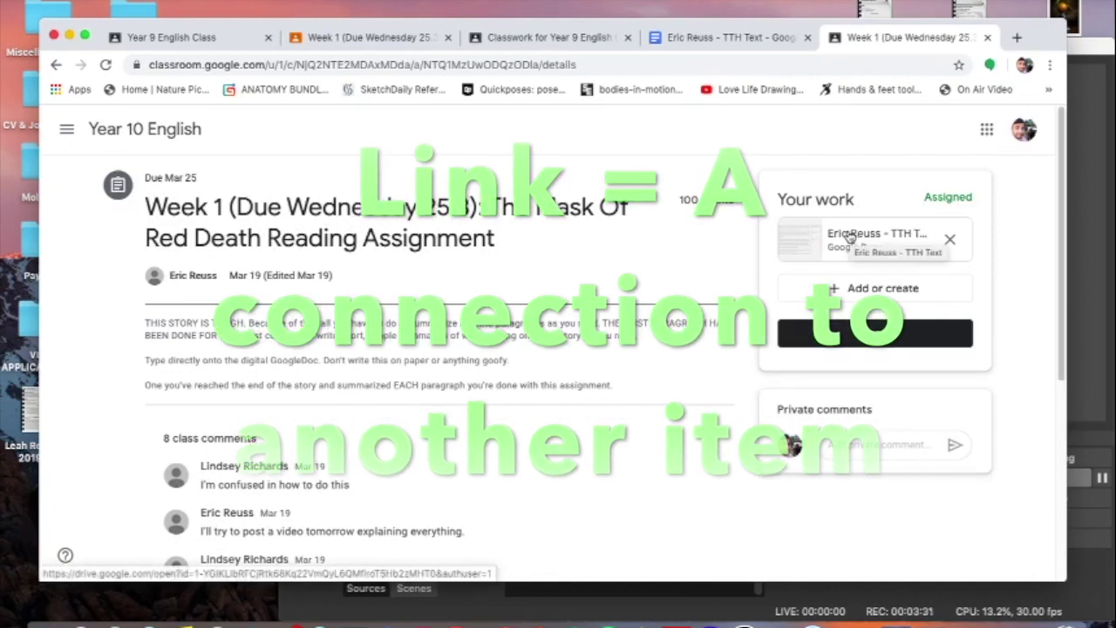
- Glance at the Year 8 assignment, then open the Year 10 assignment's attached TTH Text Doc
left_click(365, 41)
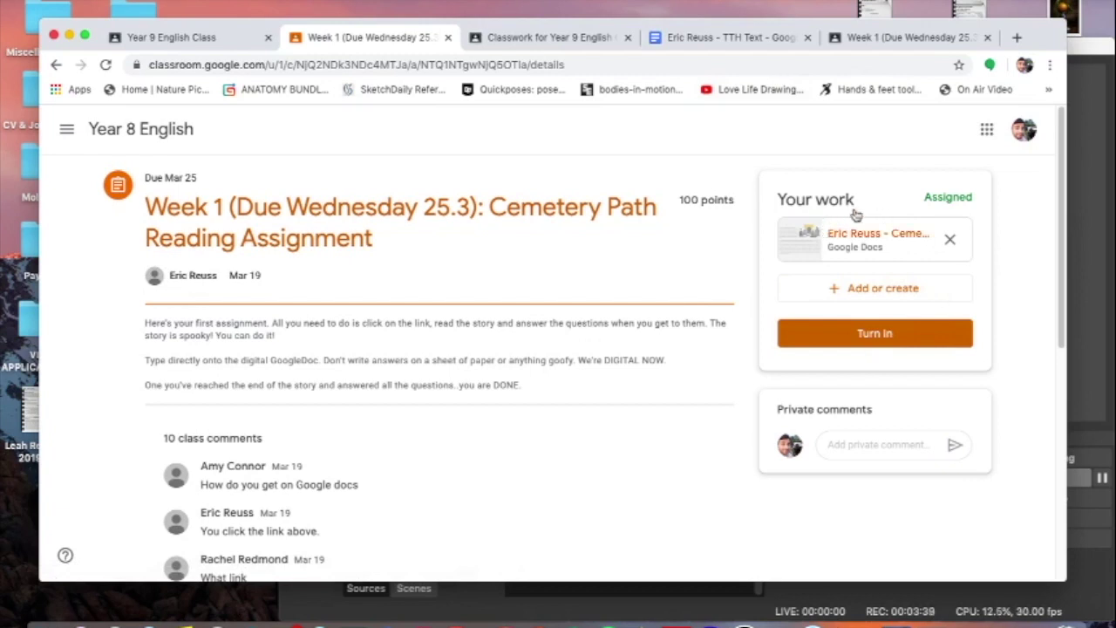
left_click(898, 39)
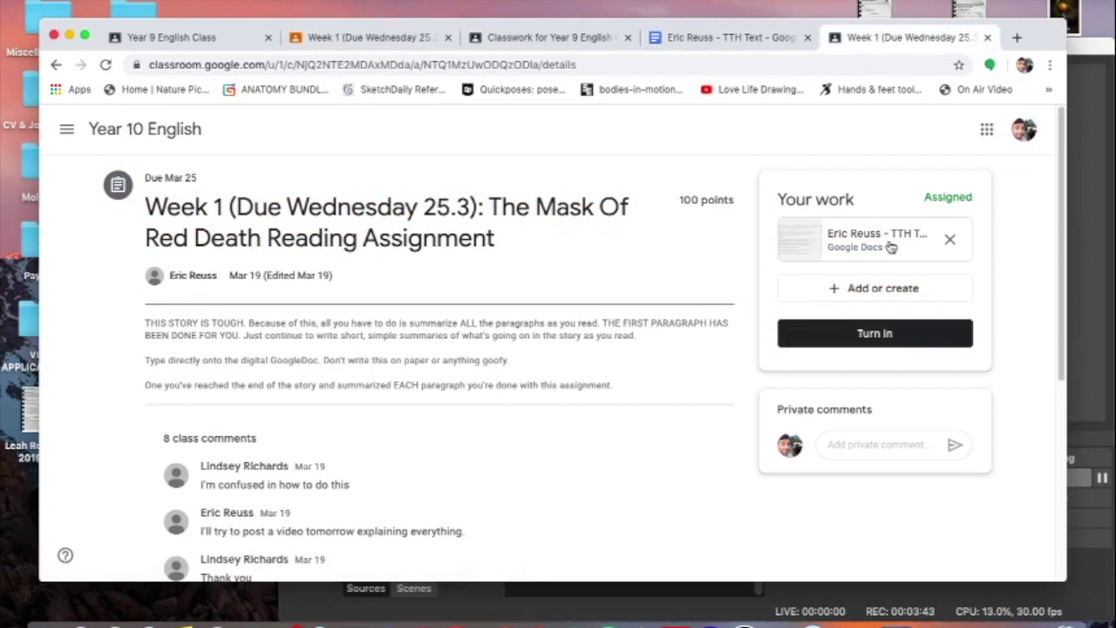
left_click(863, 243)
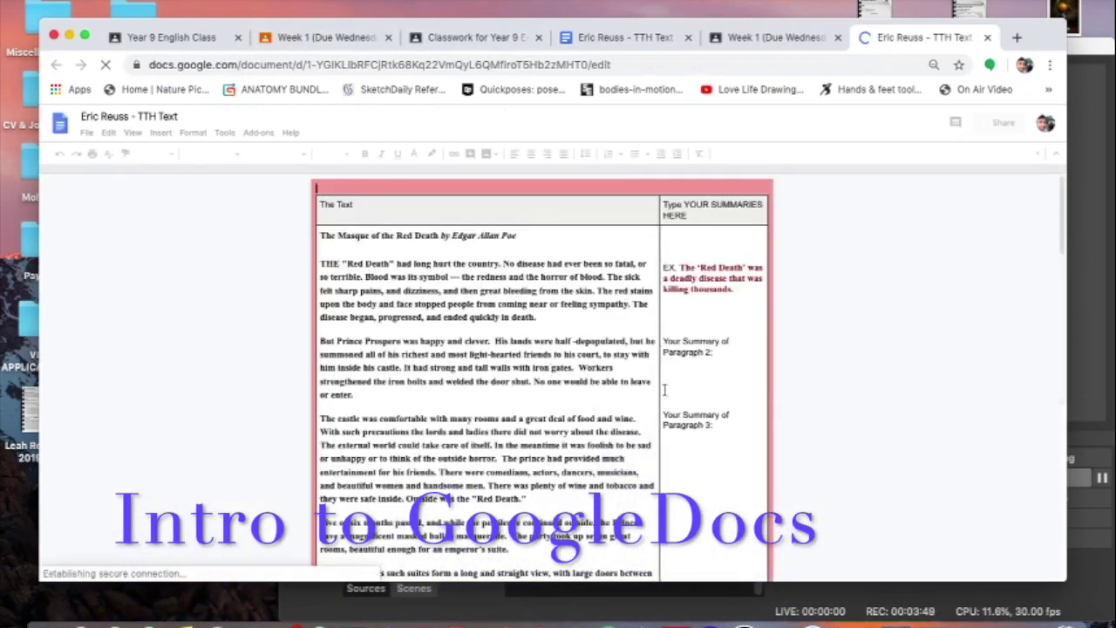
- Replace the Paragraph 2 summary placeholder with 'TYPE DIRECTLY ONTO IT' and select Paragraph 3's placeholder
left_click_drag(713, 353, 663, 341)
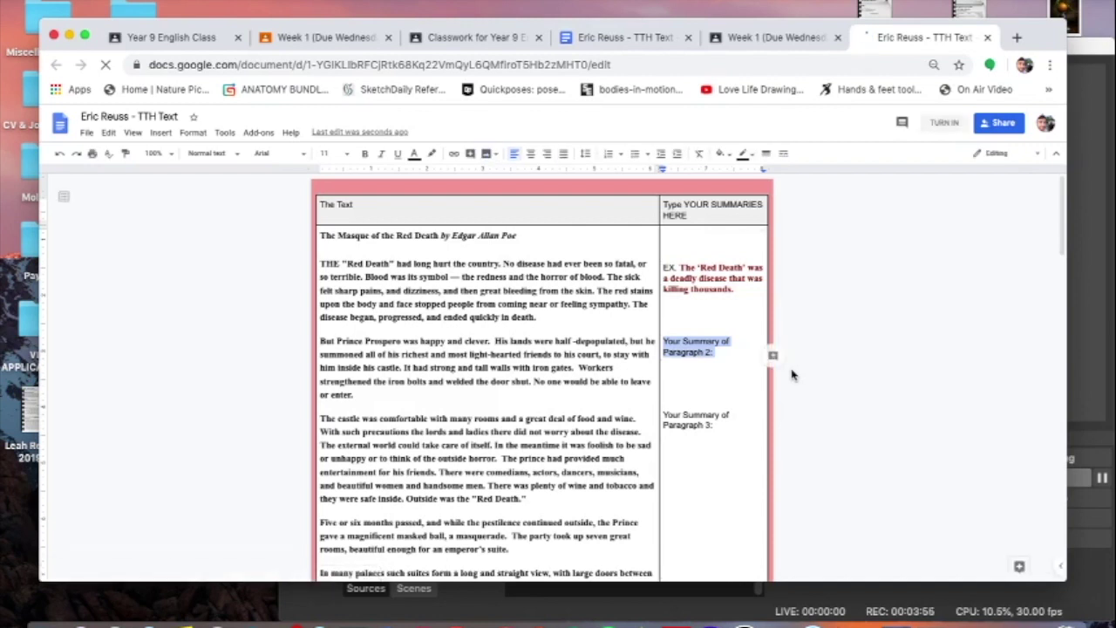
key("BackSpace")
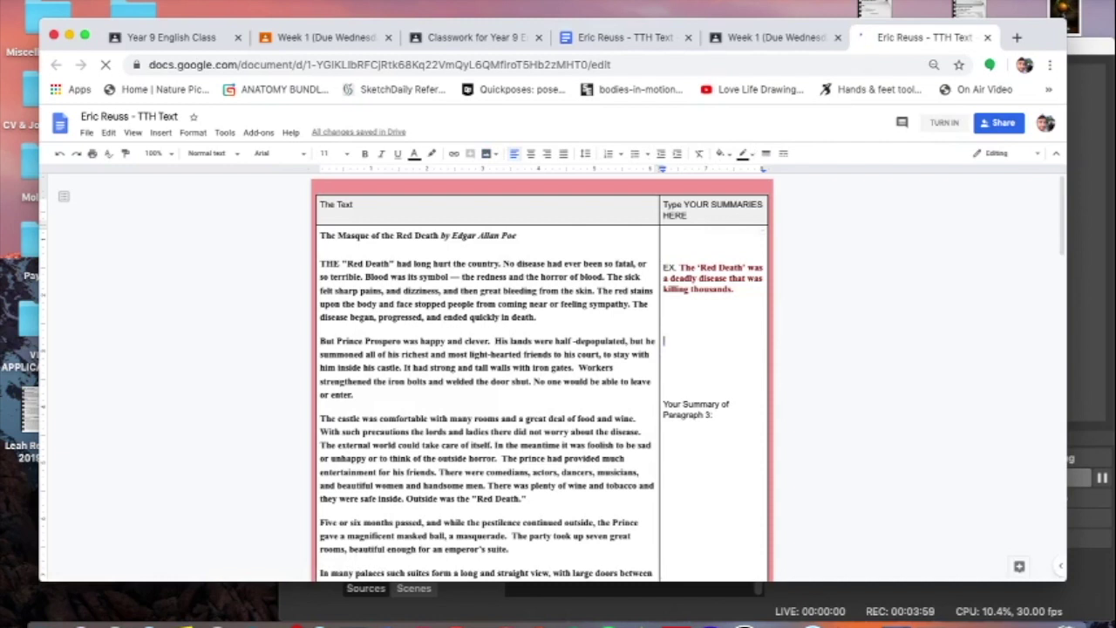
key("Return")
type("ThPE")
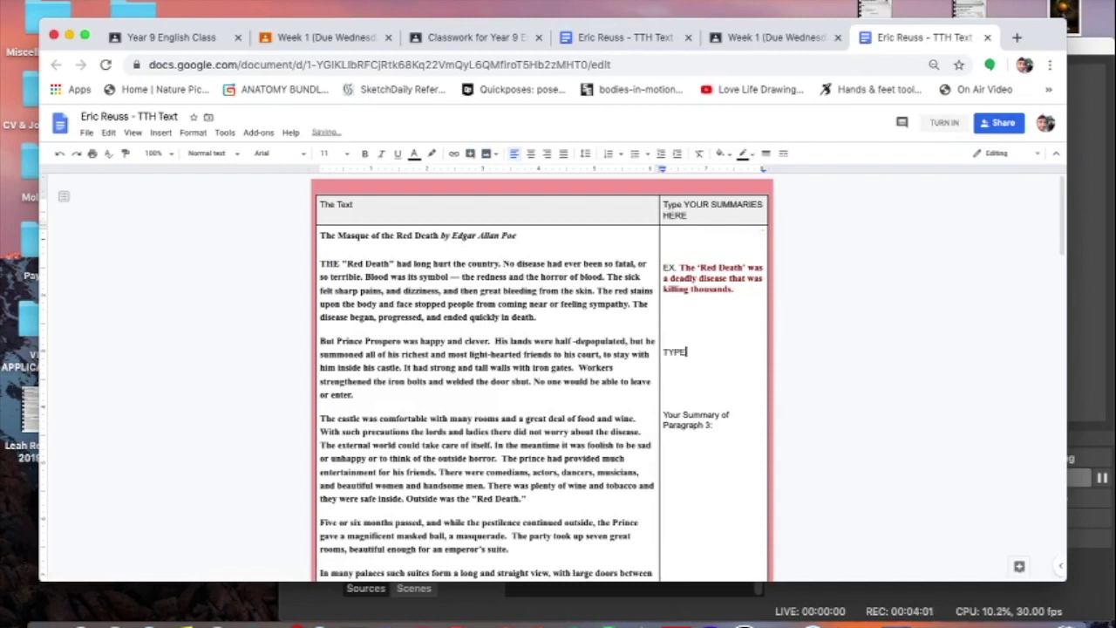
type(" DIRECT")
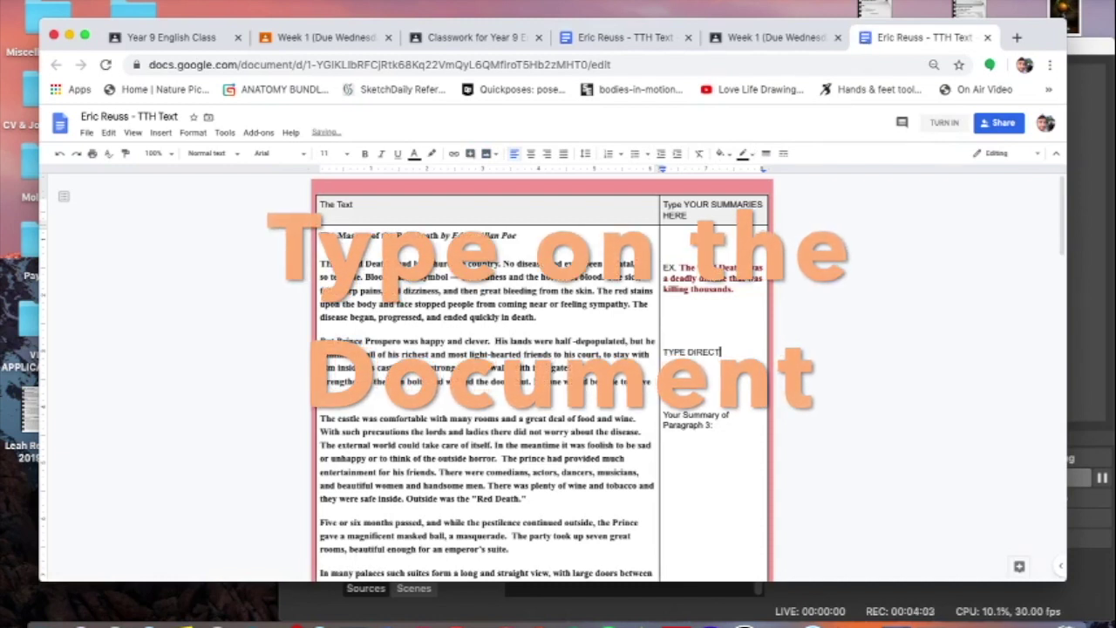
type("LY ONTO T")
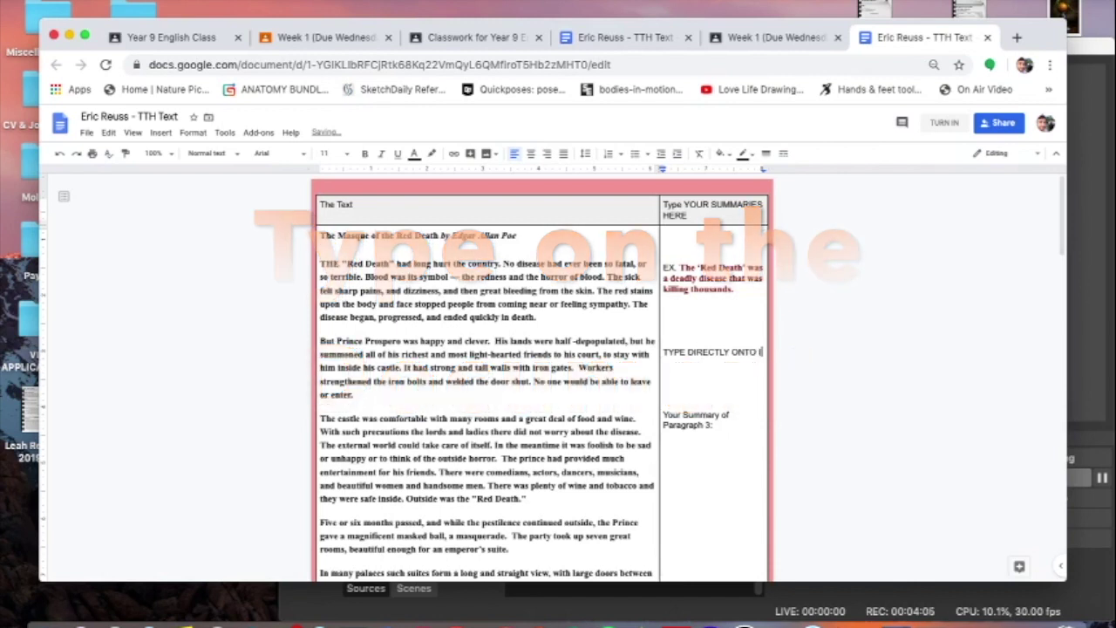
type("T.")
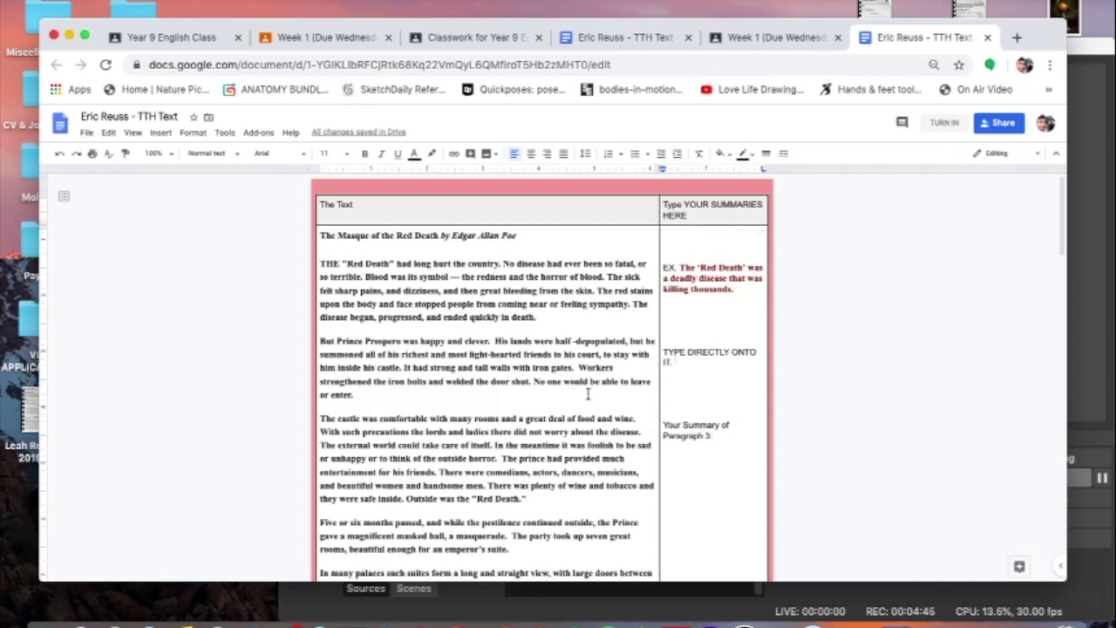
left_click_drag(716, 436, 663, 417)
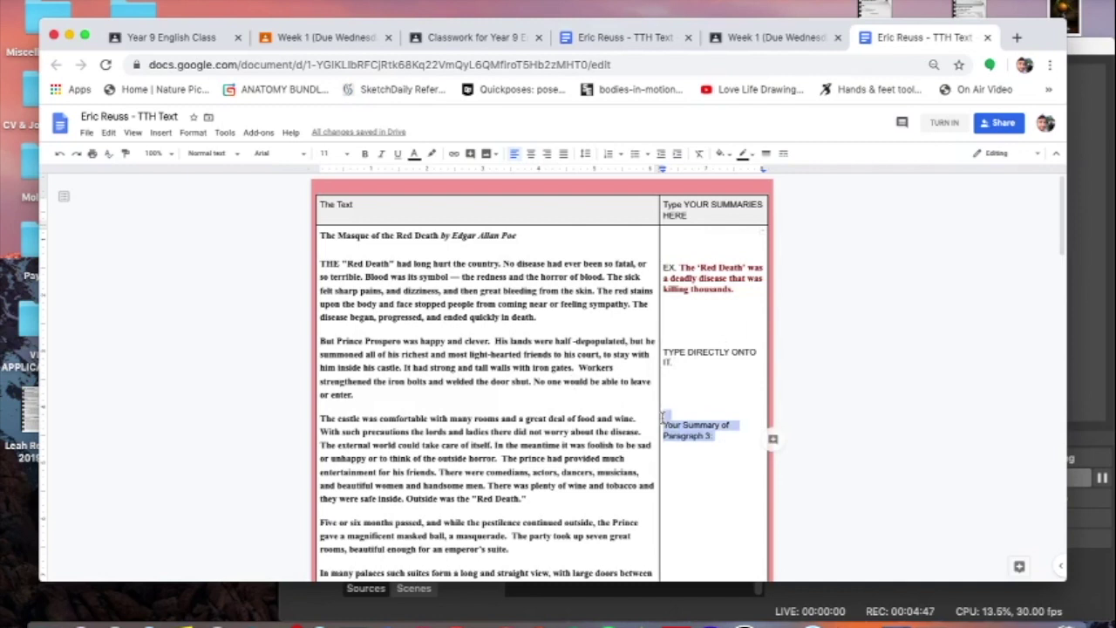
- Write 'Write onto the document.' as the Paragraph 3 summary, fixing typos and removing the test line
type("Wi")
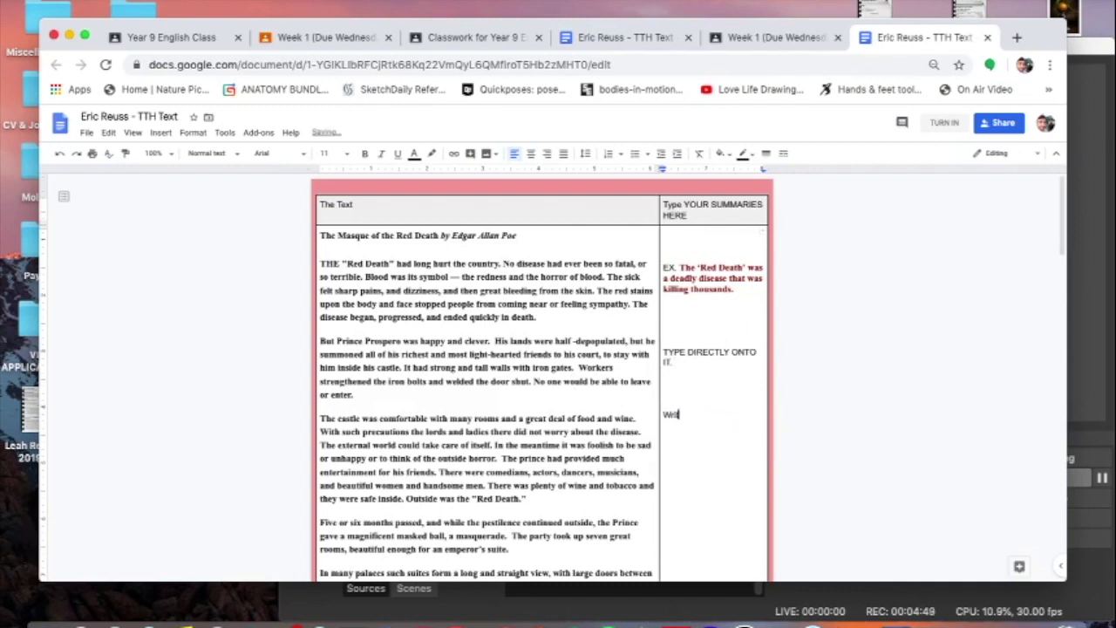
type("ite onto the docume")
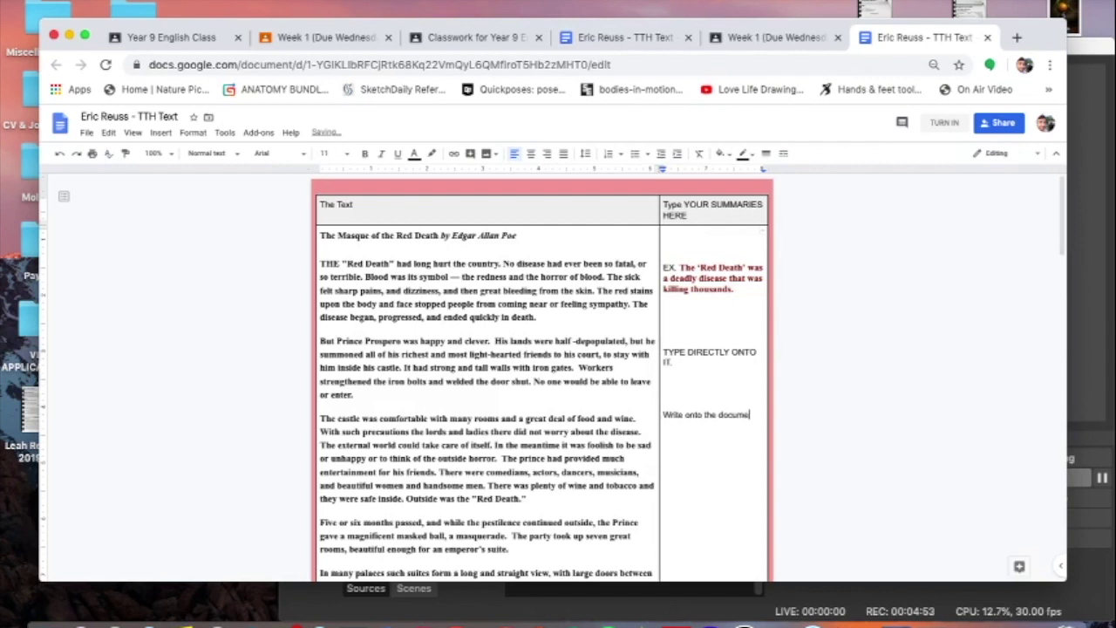
key("BackSpace")
type("Hi mom.")
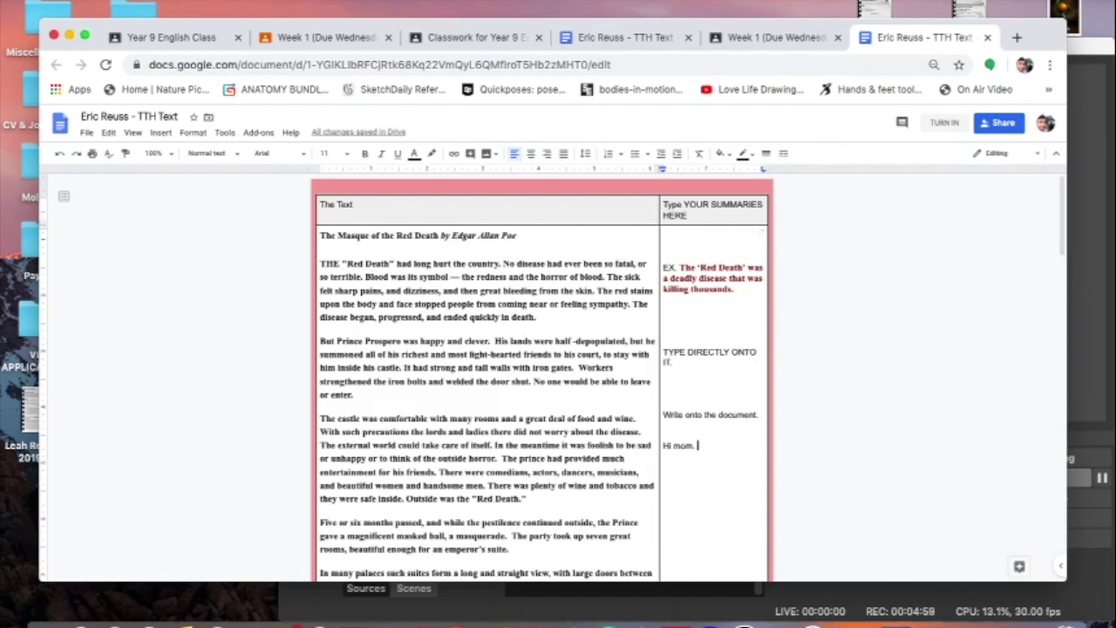
key("BackSpace")
key("BackSpace")
key("BackSpace")
key("BackSpace")
key("BackSpace")
key("BackSpace")
key("BackSpace")
key("BackSpace")
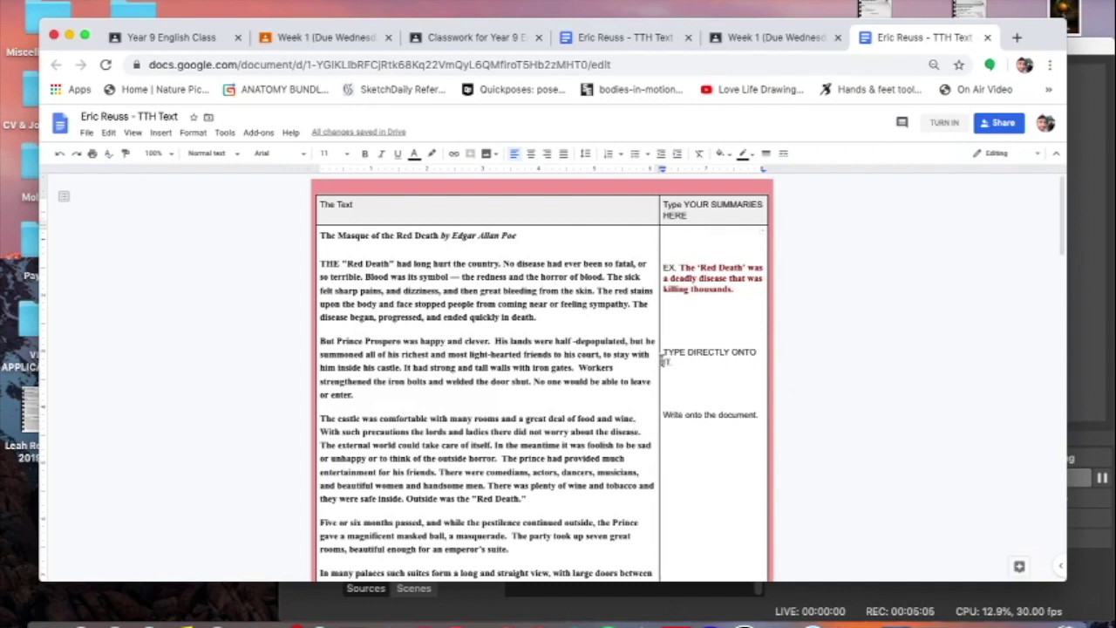
left_click_drag(665, 349, 681, 367)
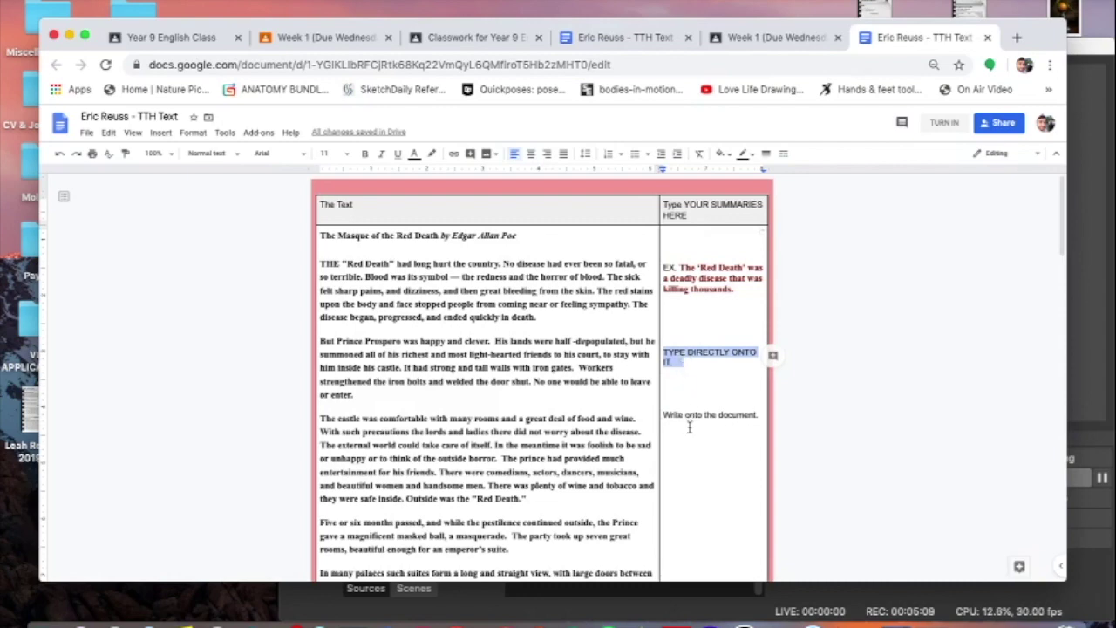
left_click(689, 427)
- In the Cemetery Path Doc, replace 'YOU TYPE HERE' with 'YOU TYPE HERE!!!111!!! YEet.'
left_click(325, 38)
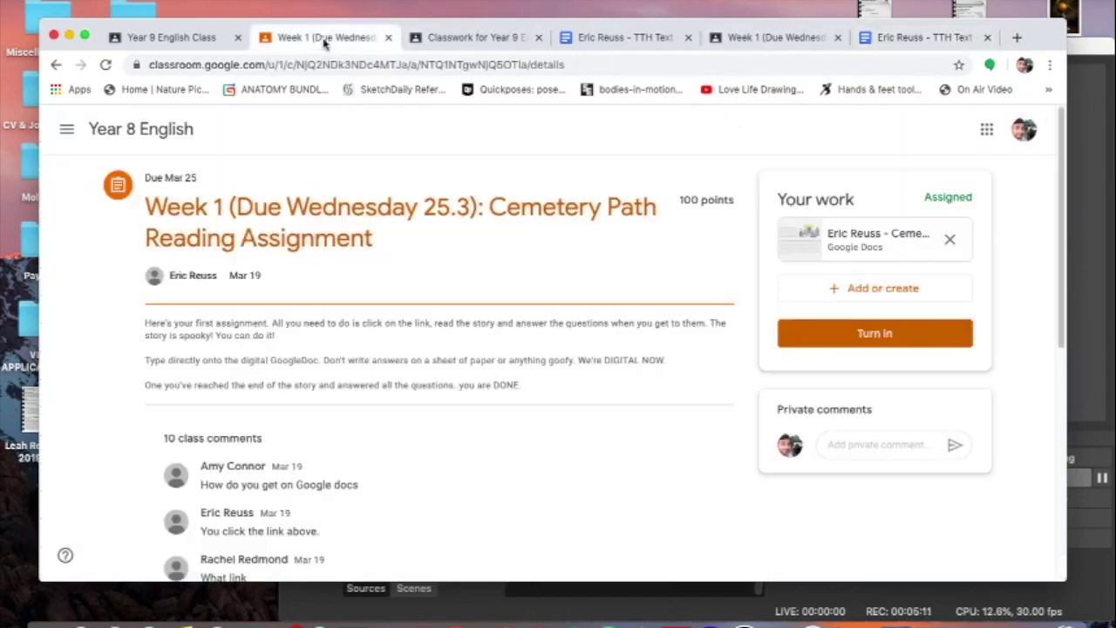
left_click(828, 249)
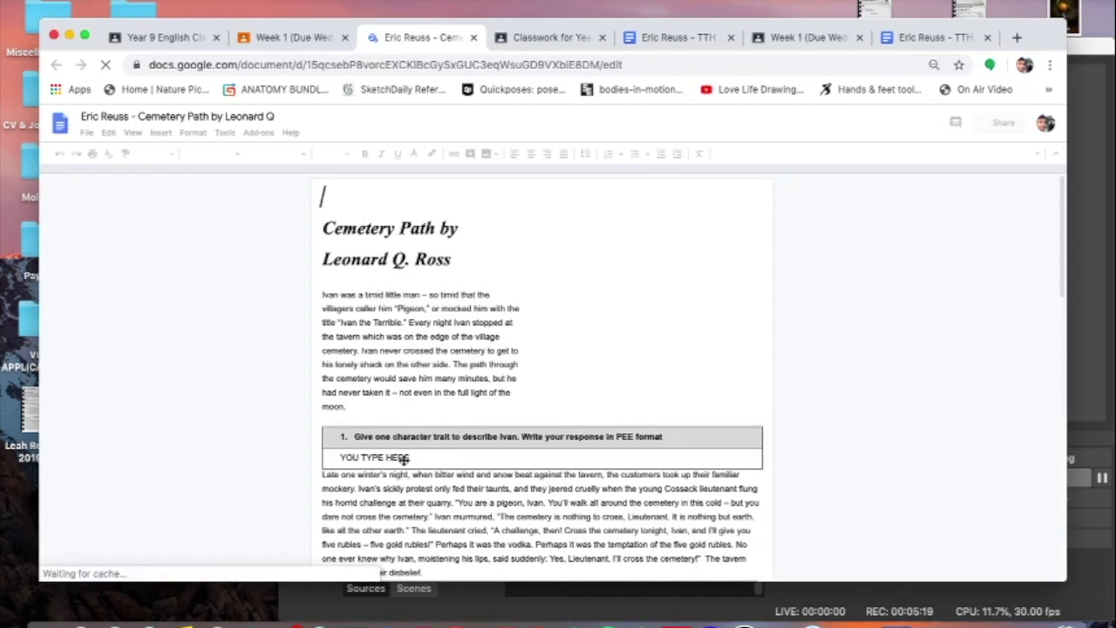
left_click_drag(340, 458, 413, 458)
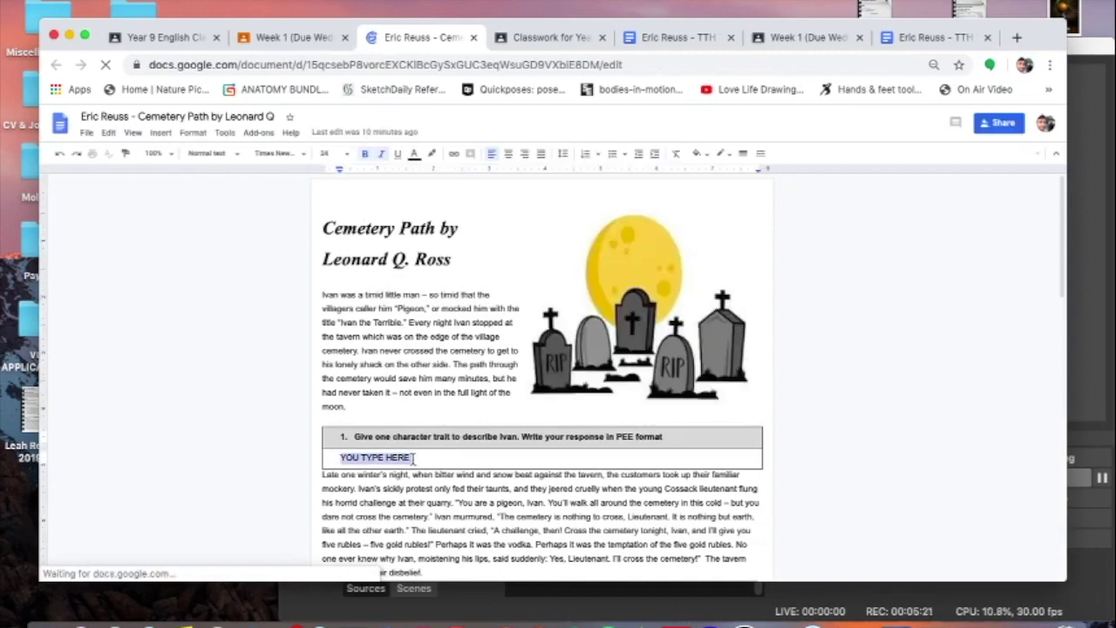
type("YOU TYPE ")
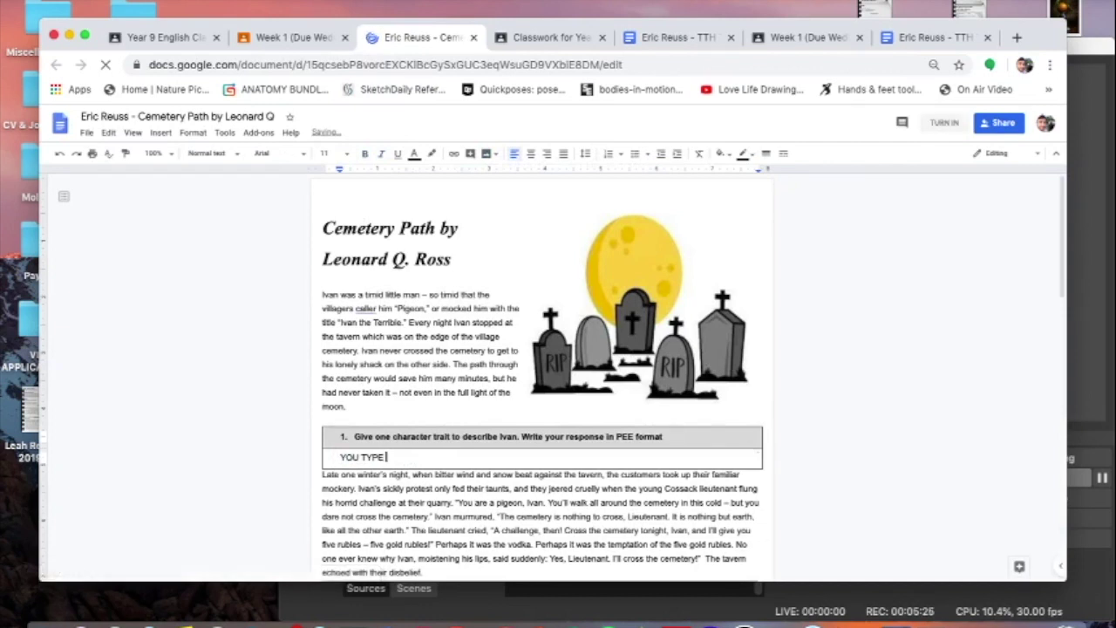
type("HERE!!!111!!! YE")
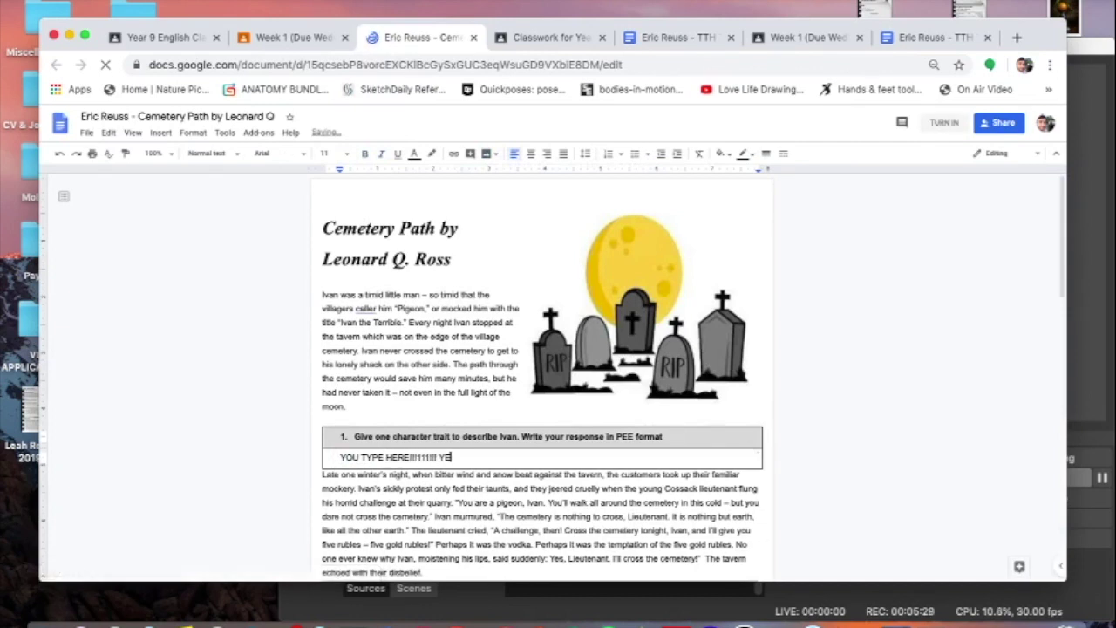
type("et.")
left_click(279, 40)
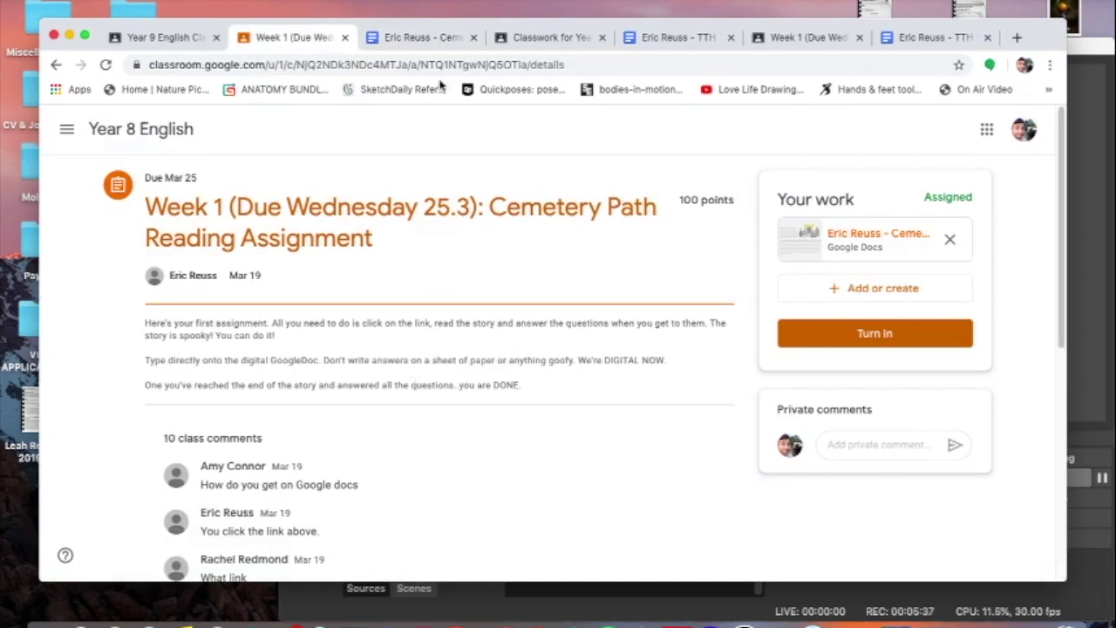
- Return to Classwork, expand the Week 1 posts, and open the Week 1 Q1 Mask of Red Death question
left_click(56, 65)
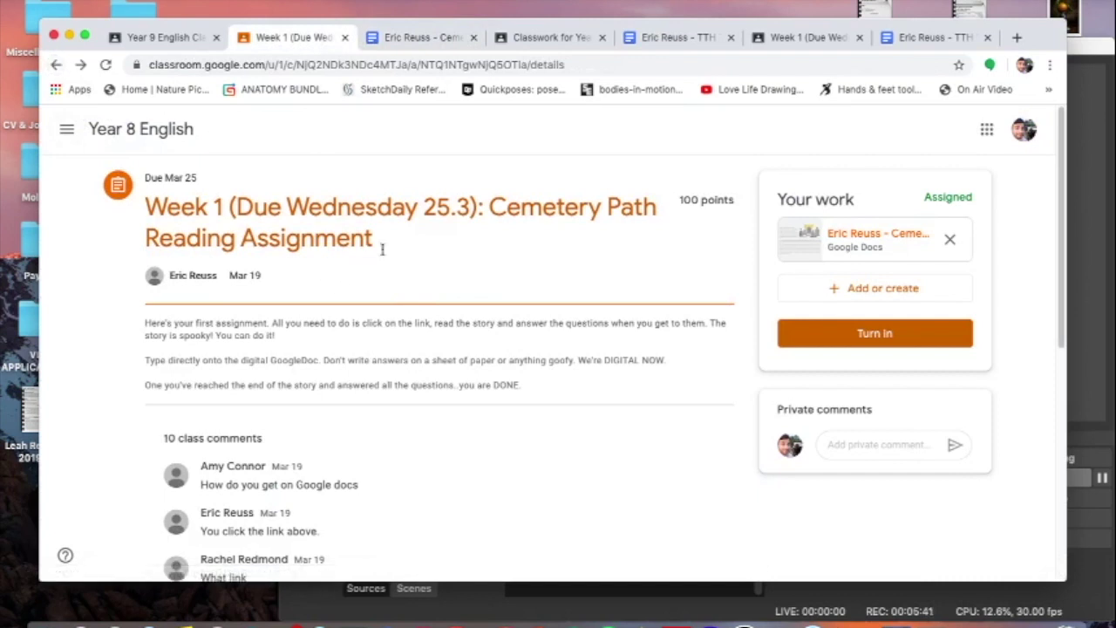
left_click(56, 66)
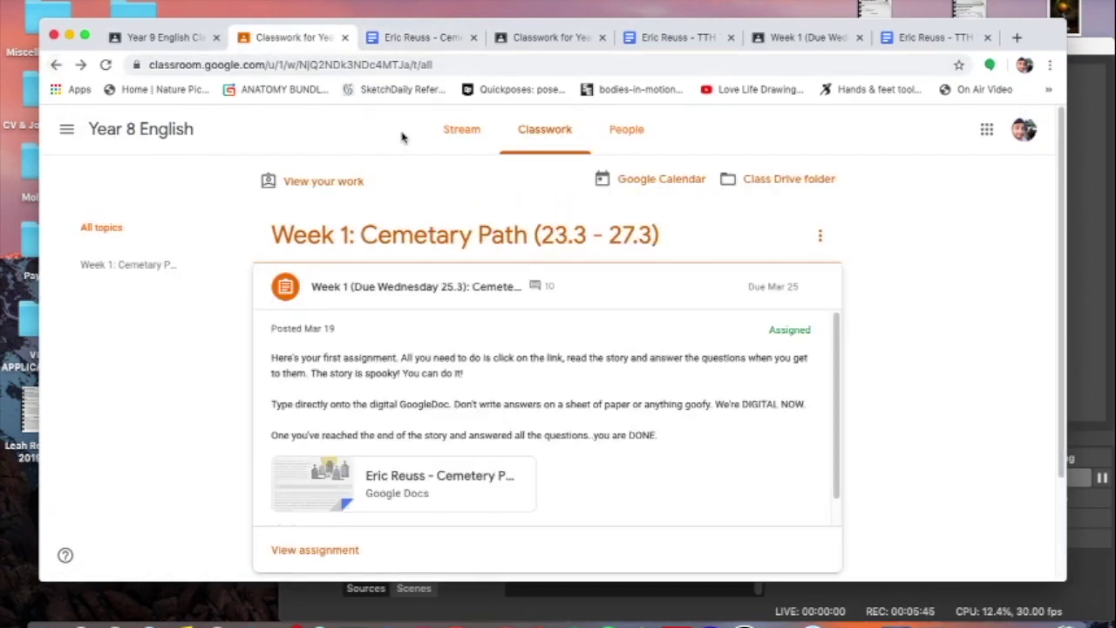
left_click(471, 141)
left_click(558, 137)
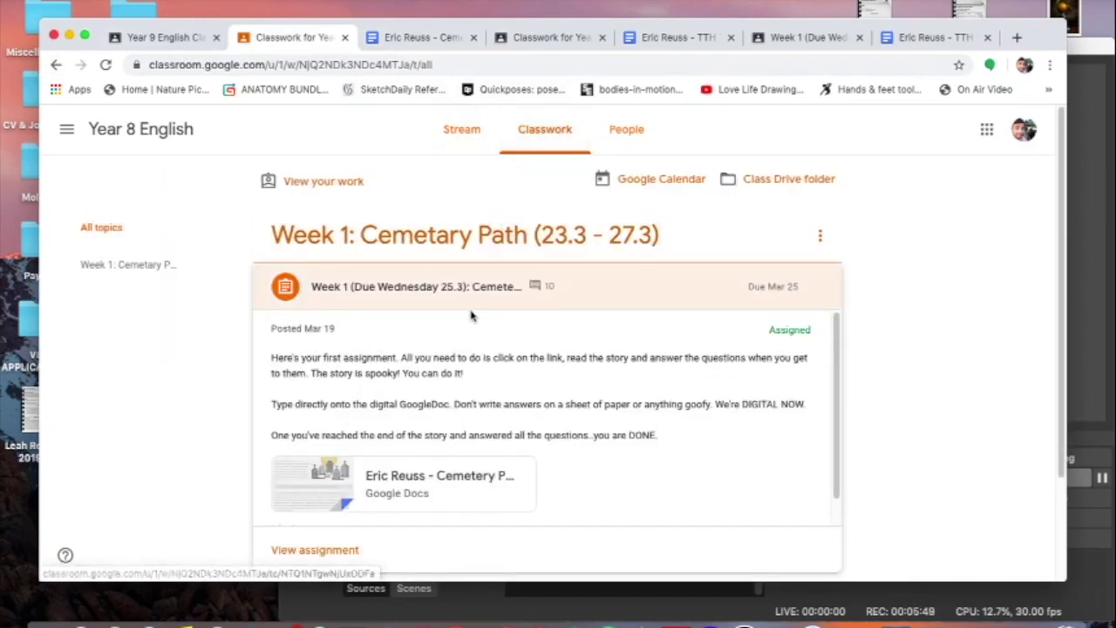
scroll(898, 347, "down", 3)
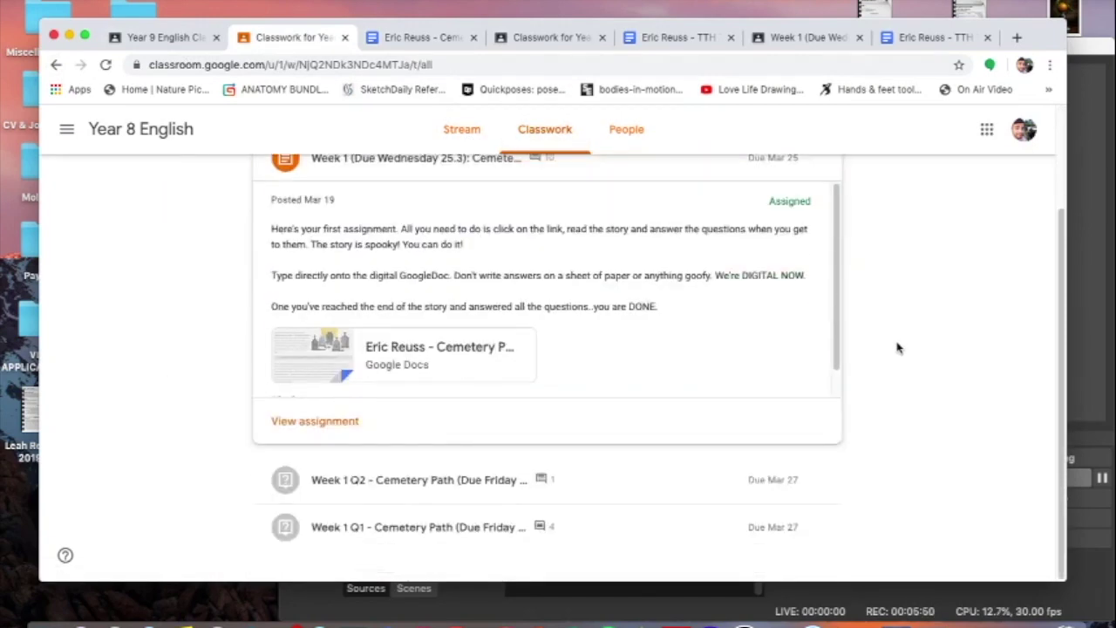
left_click(462, 479)
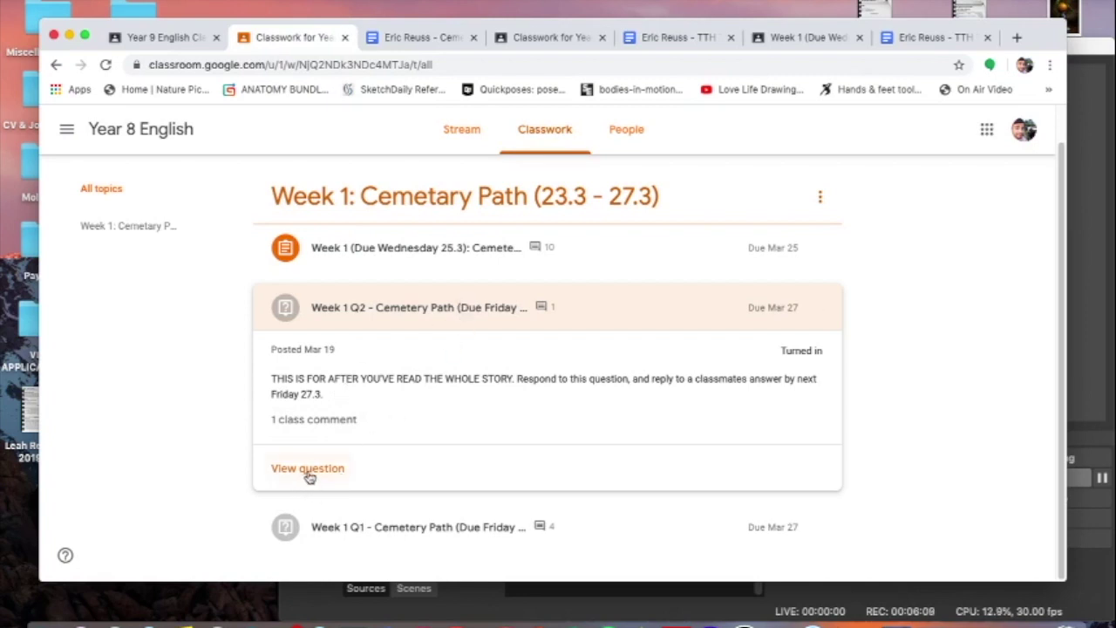
left_click(387, 254)
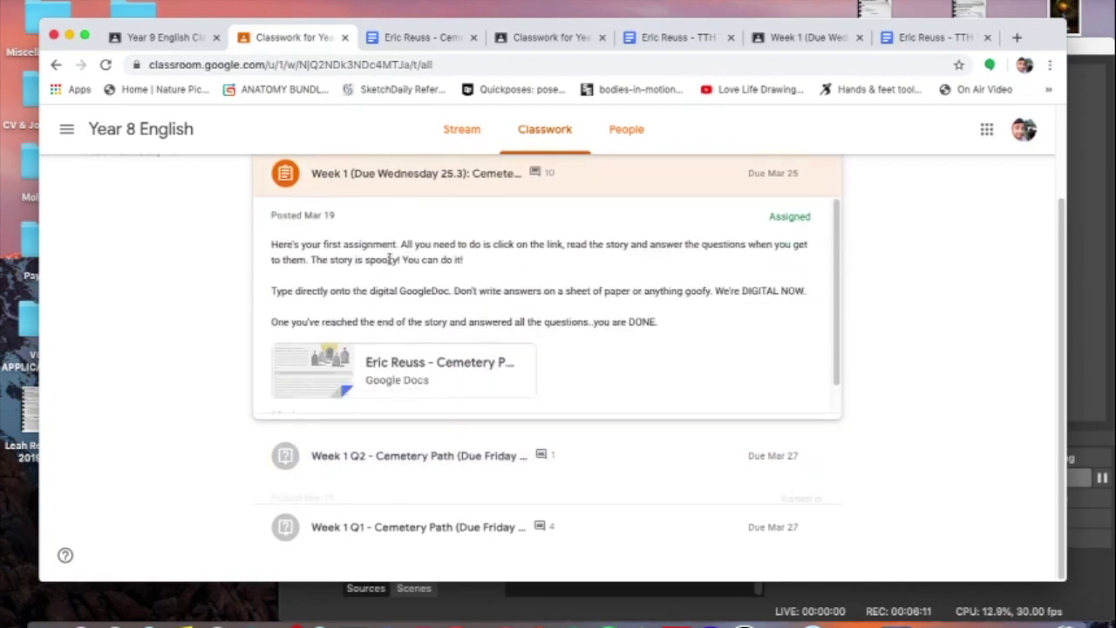
left_click(362, 482)
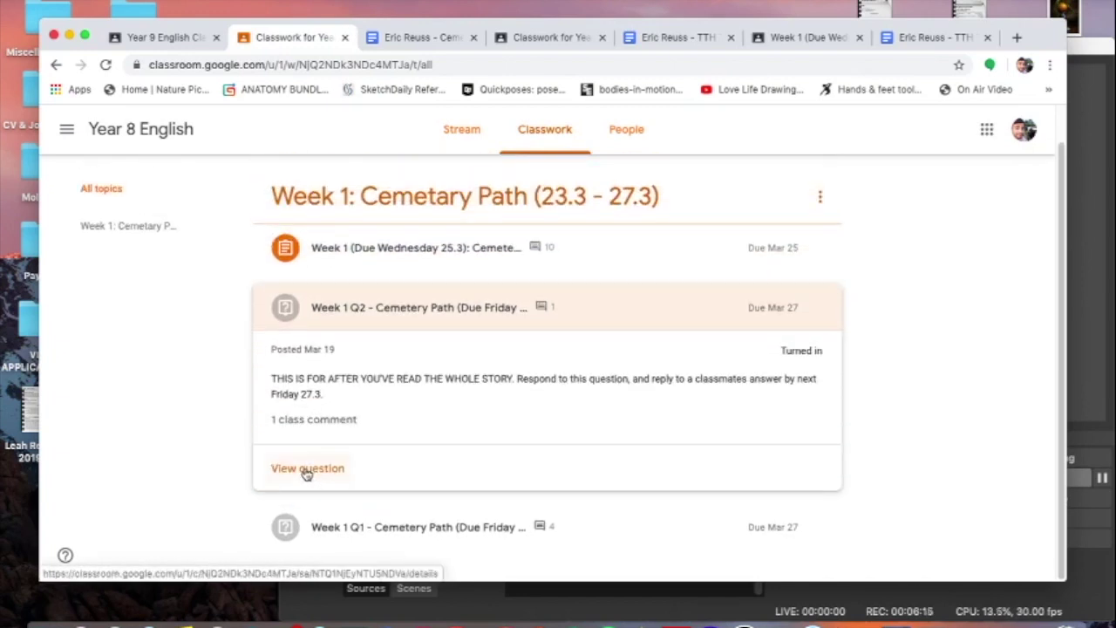
left_click(307, 469)
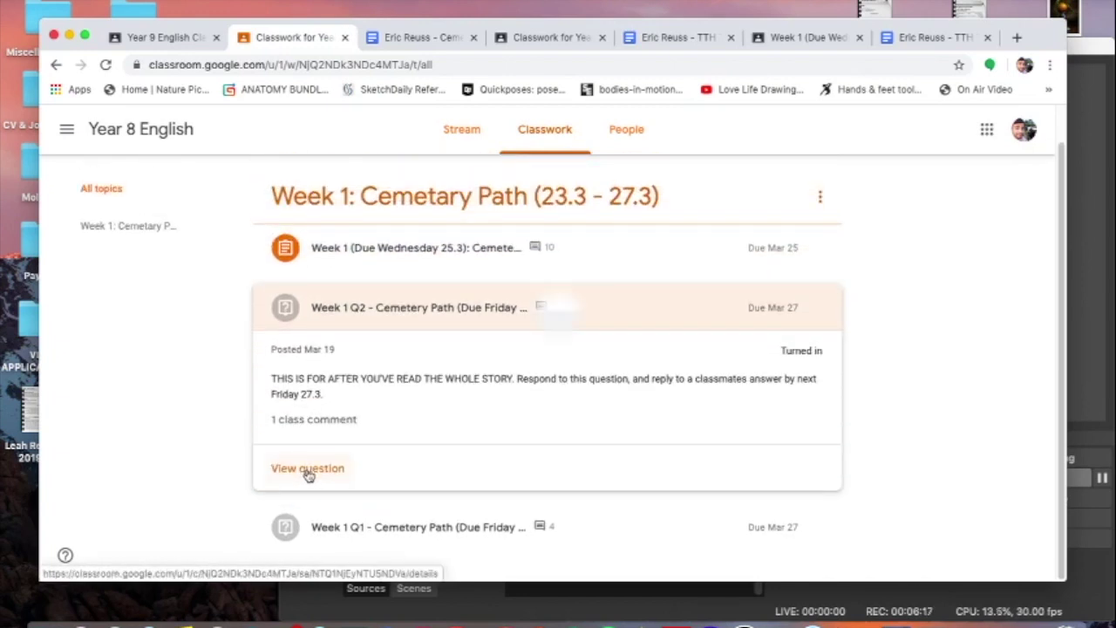
- Answer Week 1 Q1 with 'TYPE YOUR ANSWER HERE.' and confirm turning it in
left_click(835, 229)
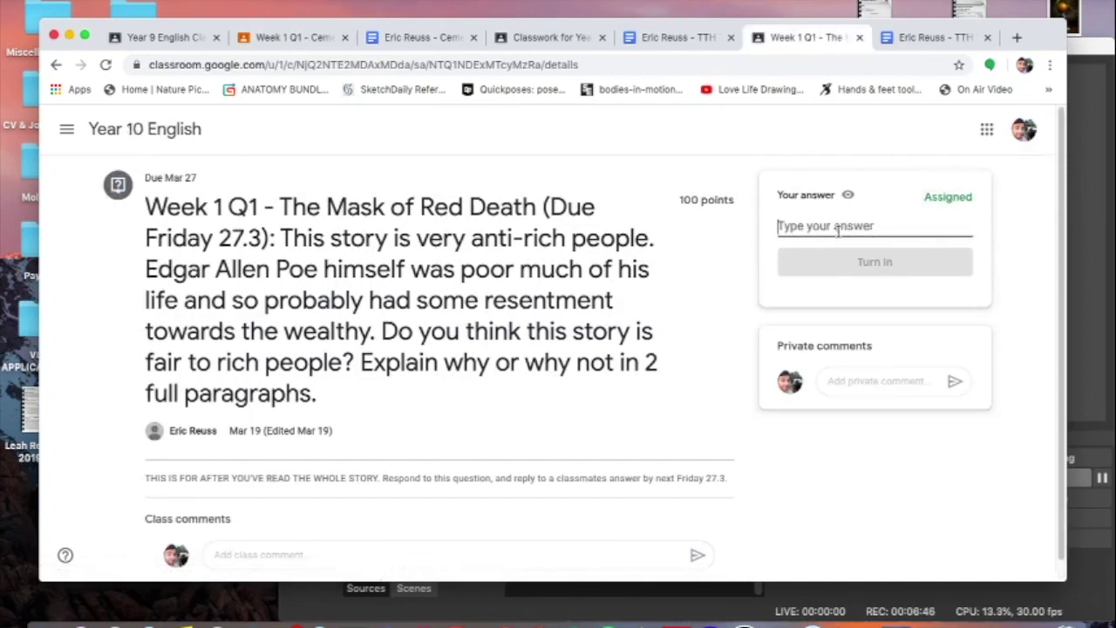
type("T")
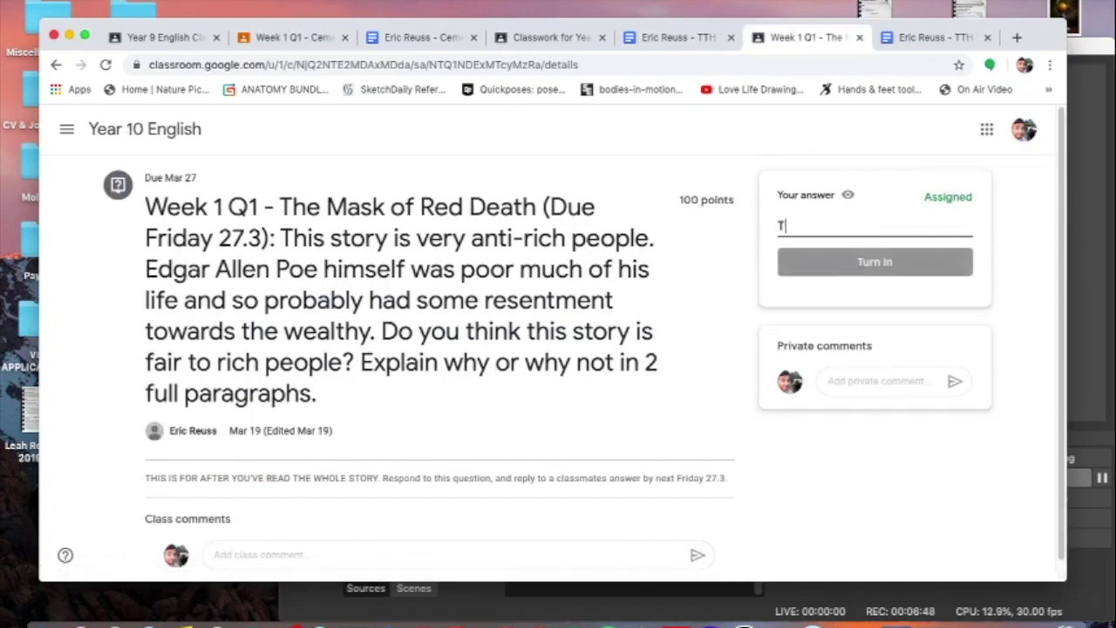
type("YPE T")
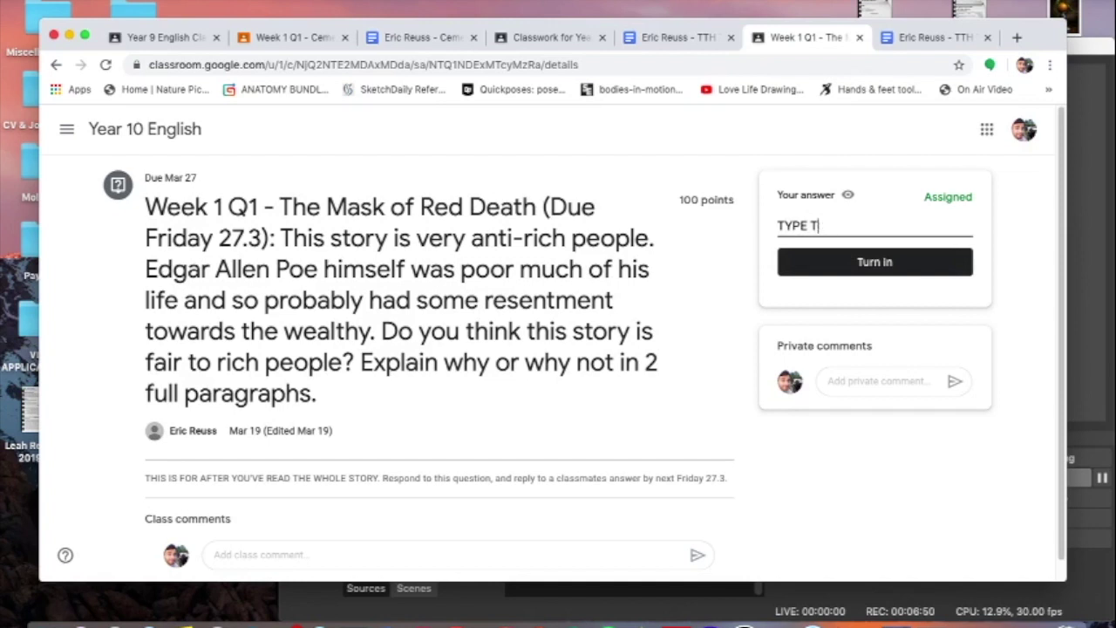
key("BackSpace")
type("YOUR ANS")
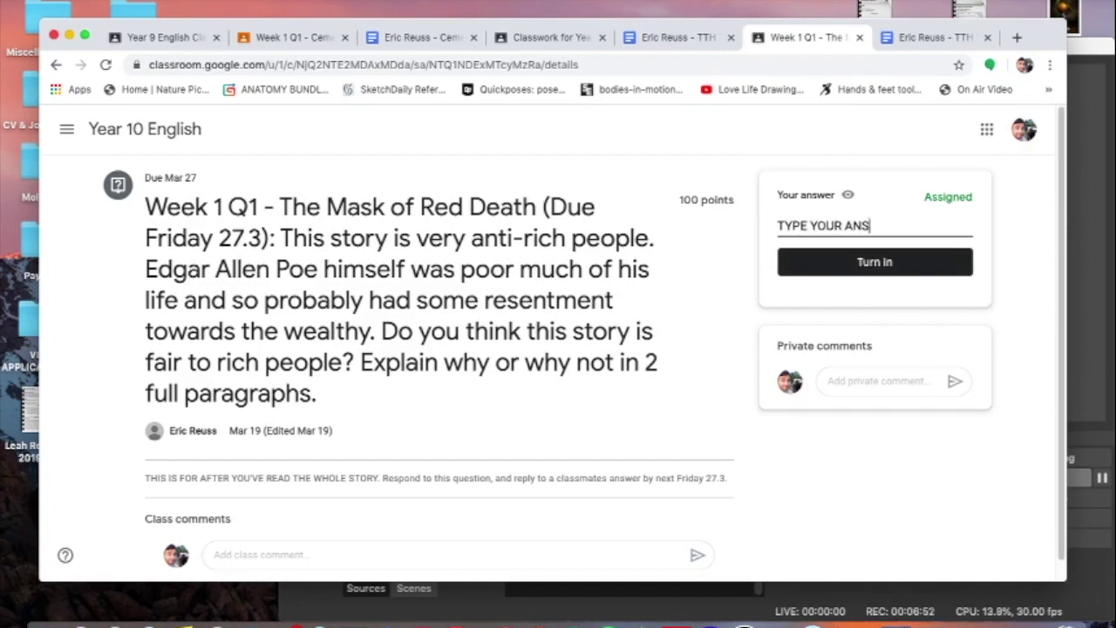
type("WER HERE")
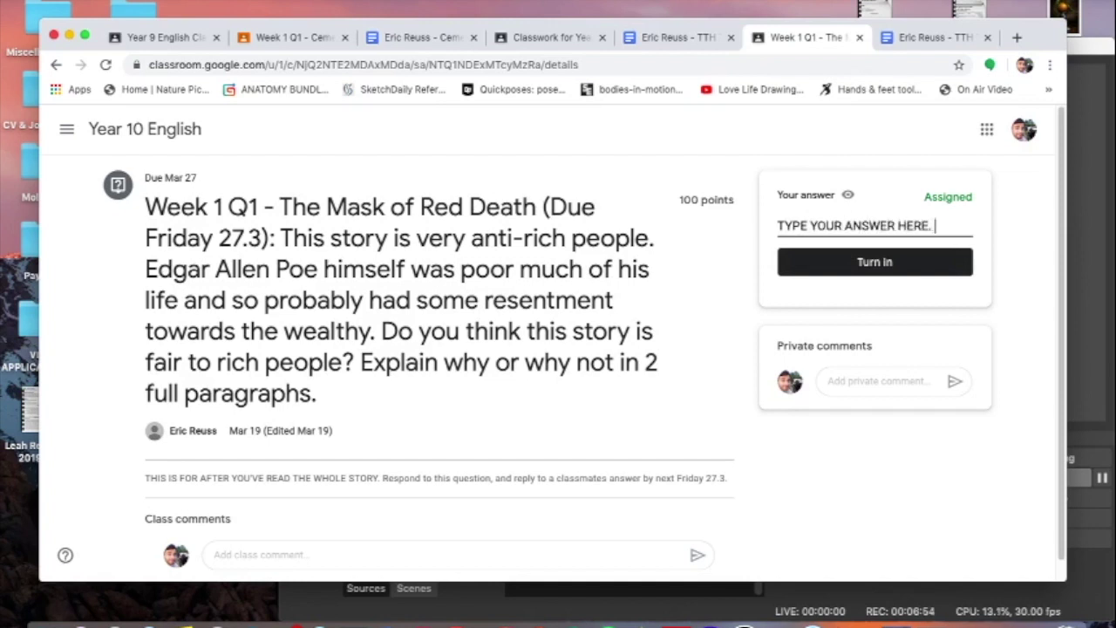
type(".")
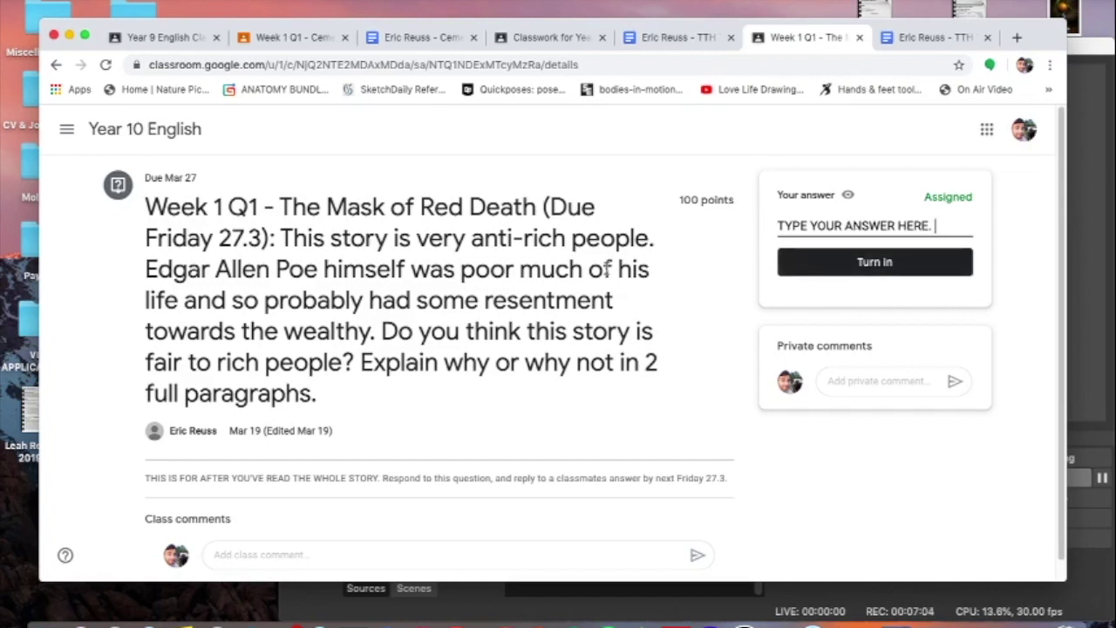
triple_click(771, 230)
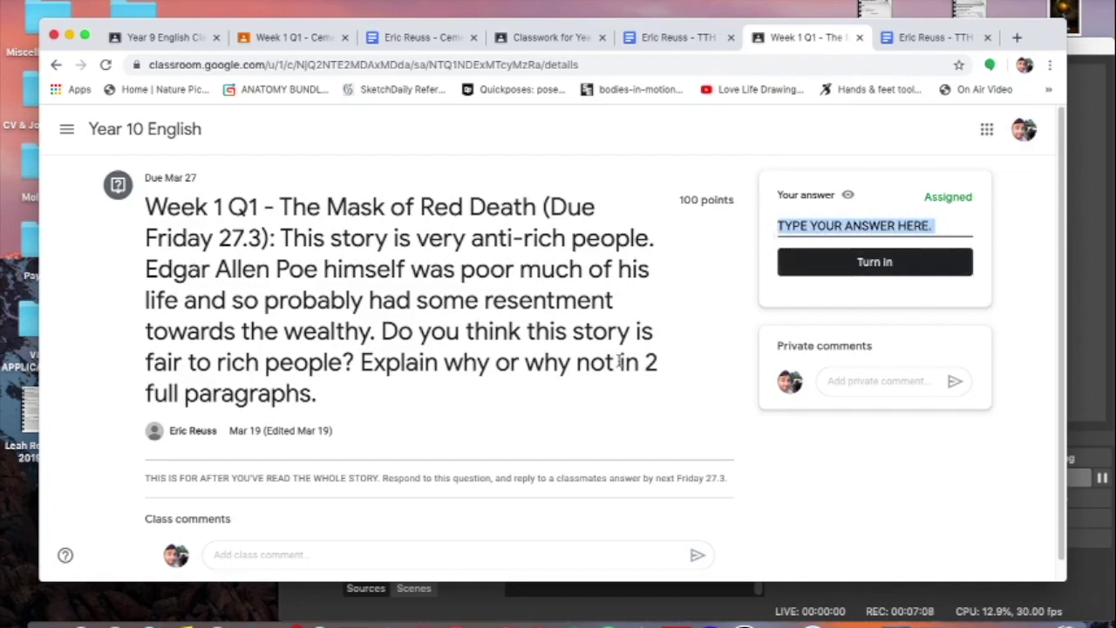
left_click_drag(279, 236, 354, 387)
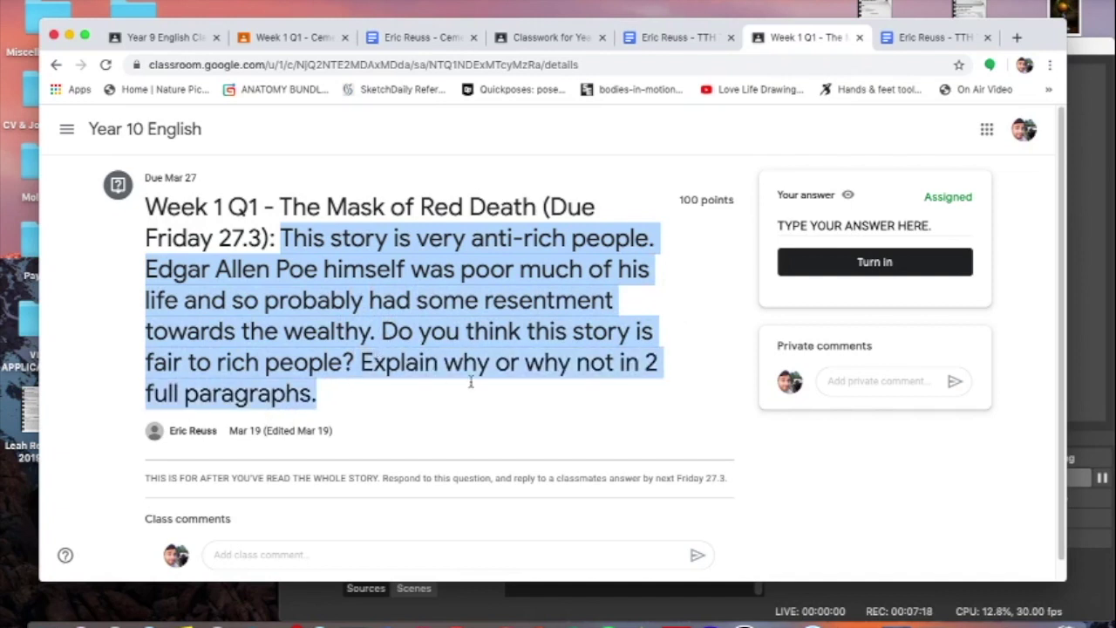
left_click(407, 385)
left_click(940, 225)
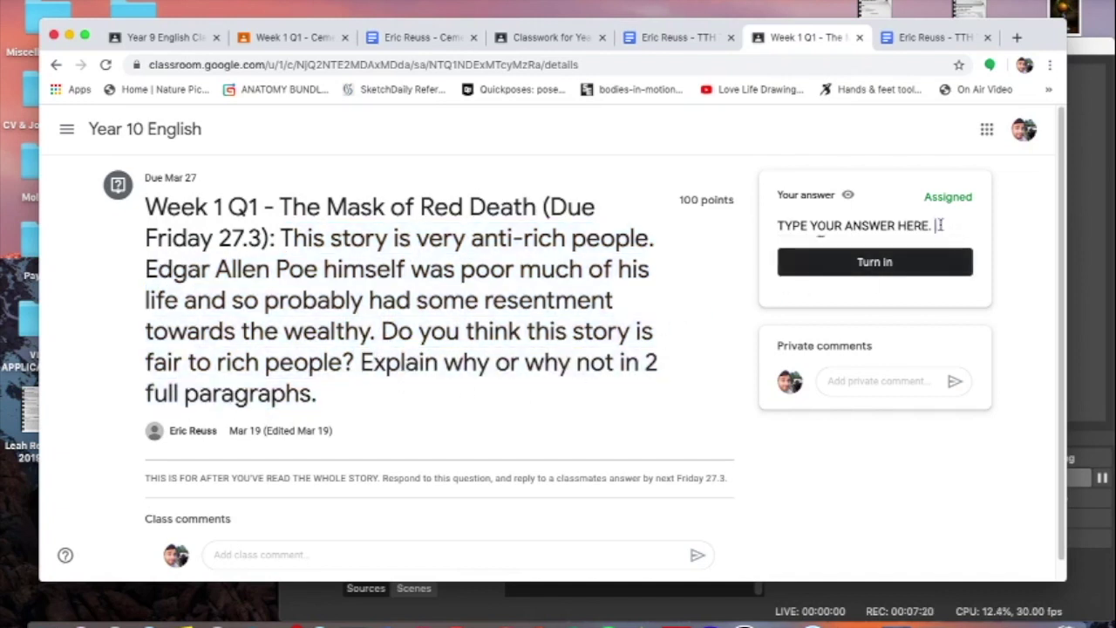
left_click_drag(940, 225, 752, 227)
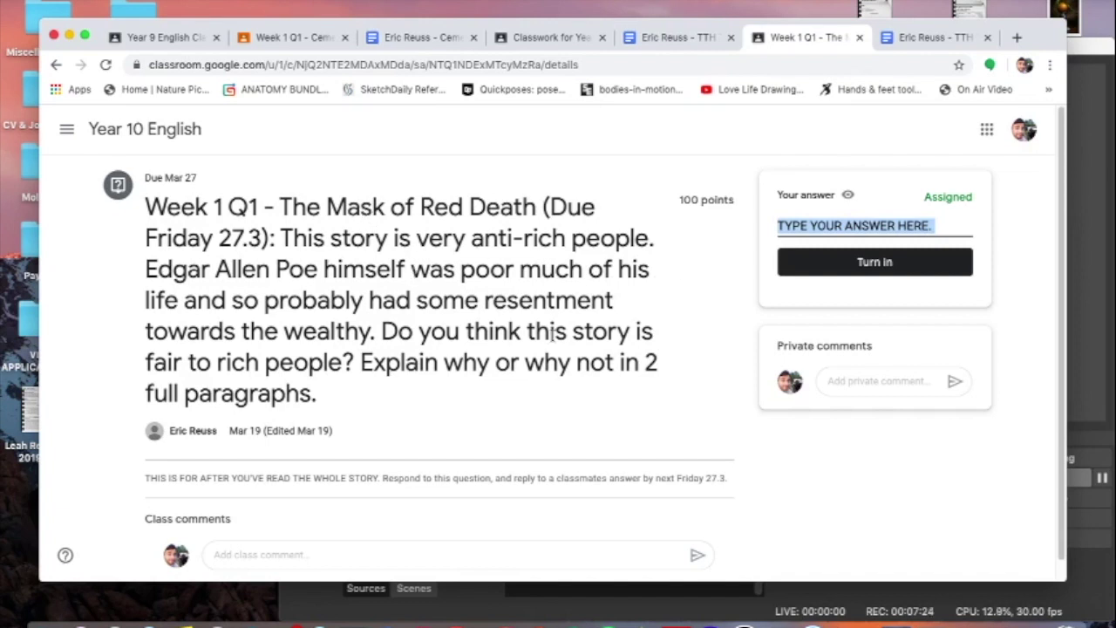
left_click(864, 225)
left_click(834, 261)
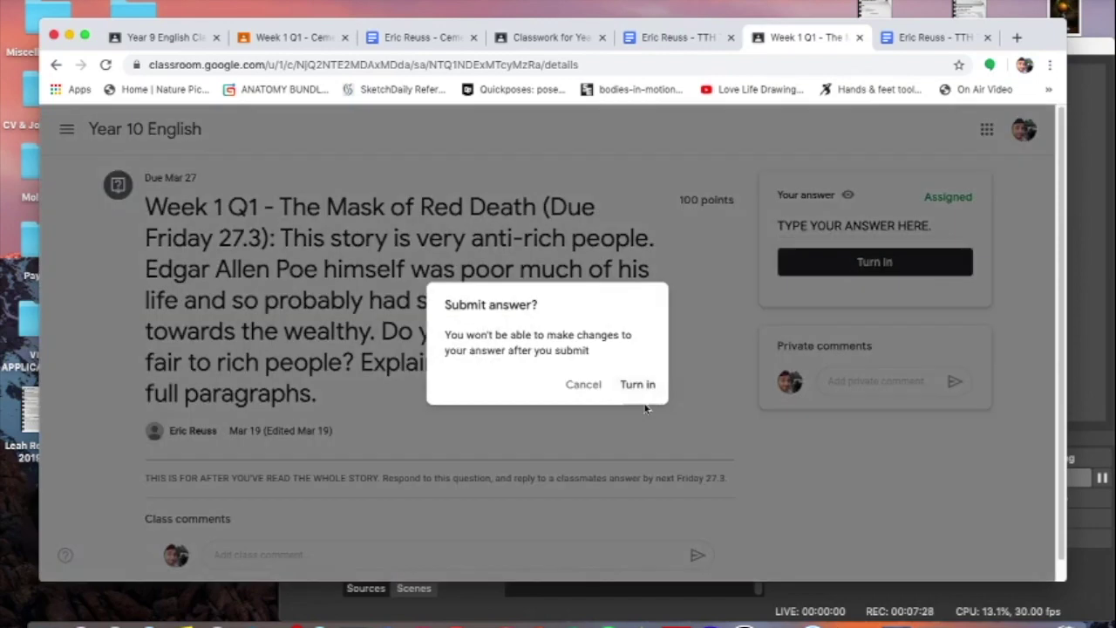
left_click(639, 386)
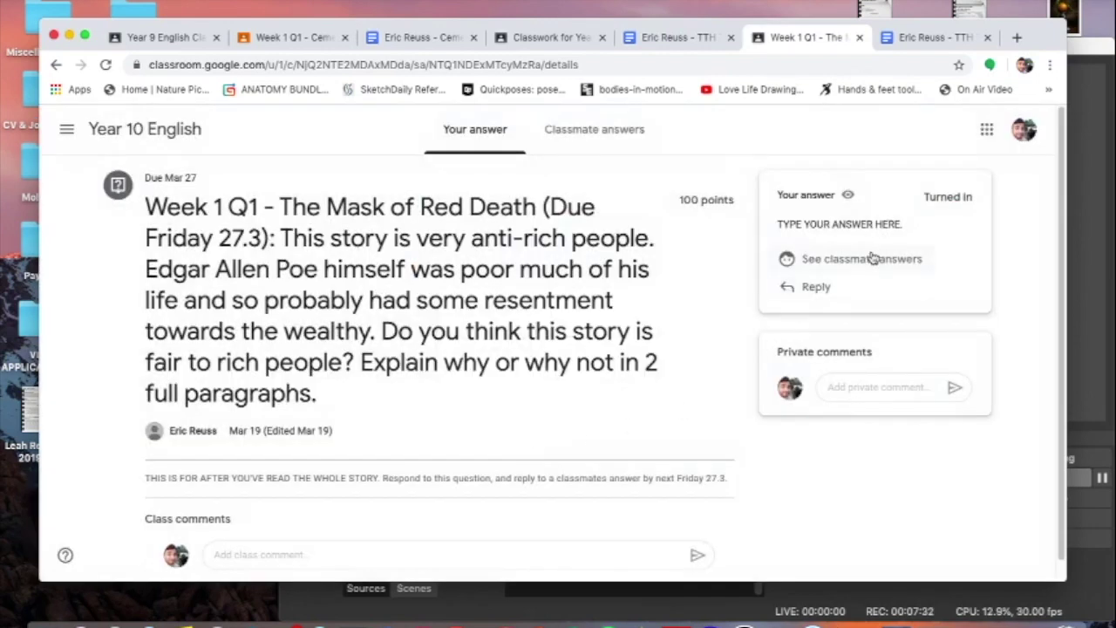
- Post an agreeing reply under a classmate's Q1 answer about money for food
left_click(864, 260)
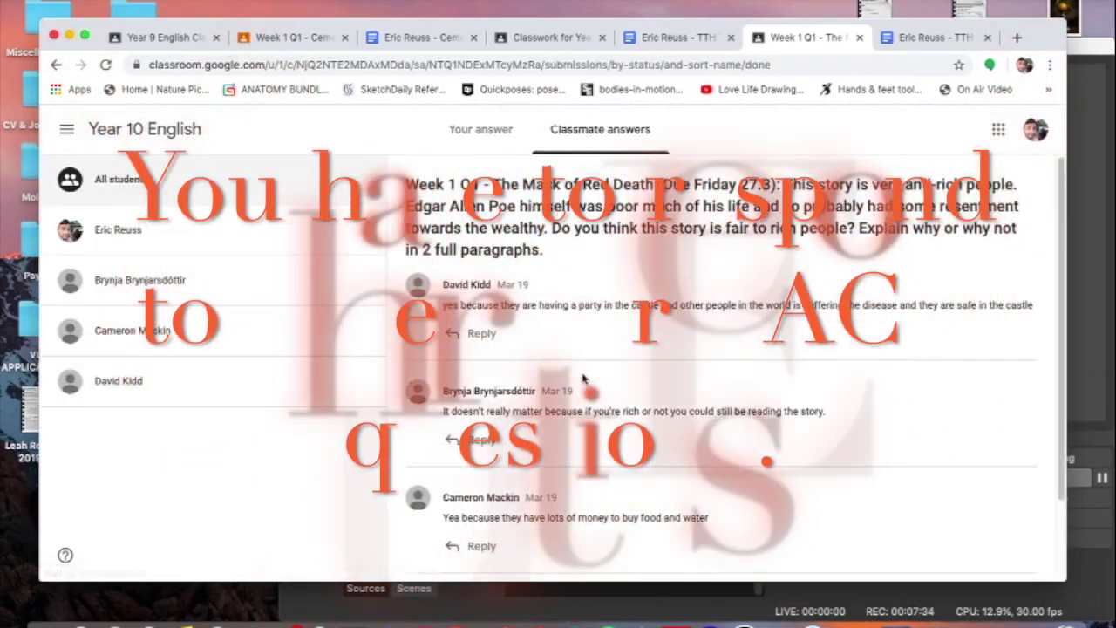
scroll(610, 344, "down", 3)
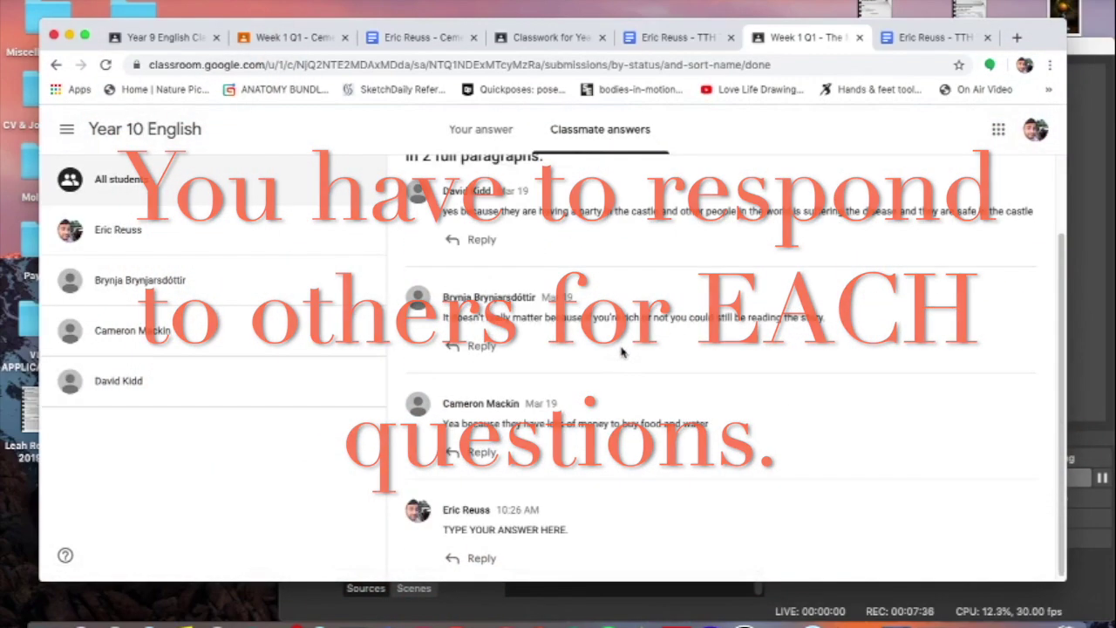
scroll(577, 407, "up", 3)
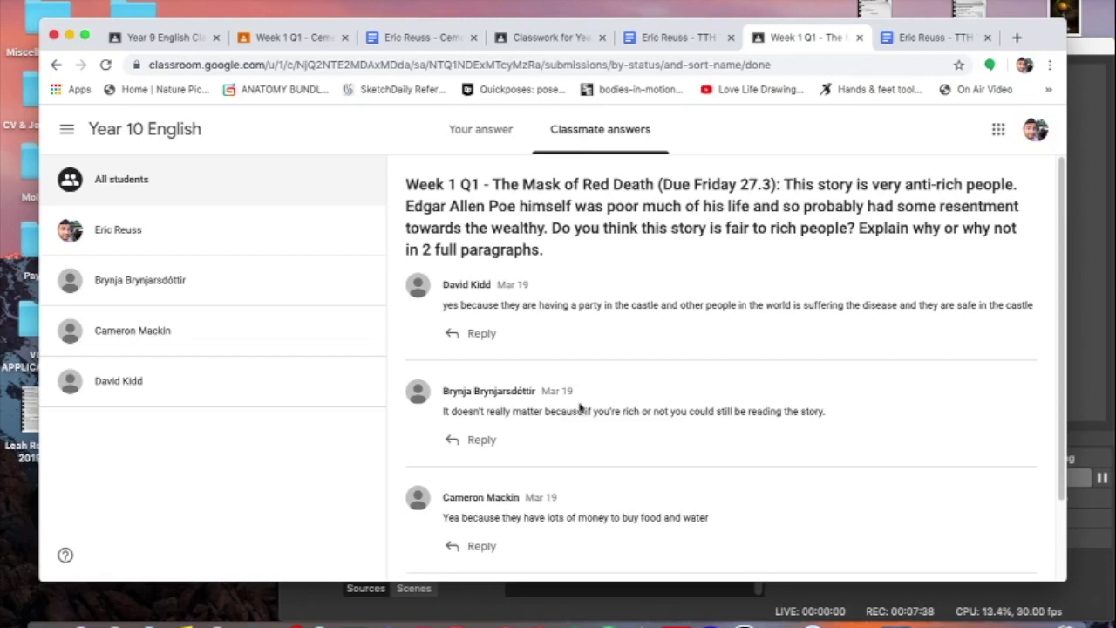
scroll(583, 403, "down", 1)
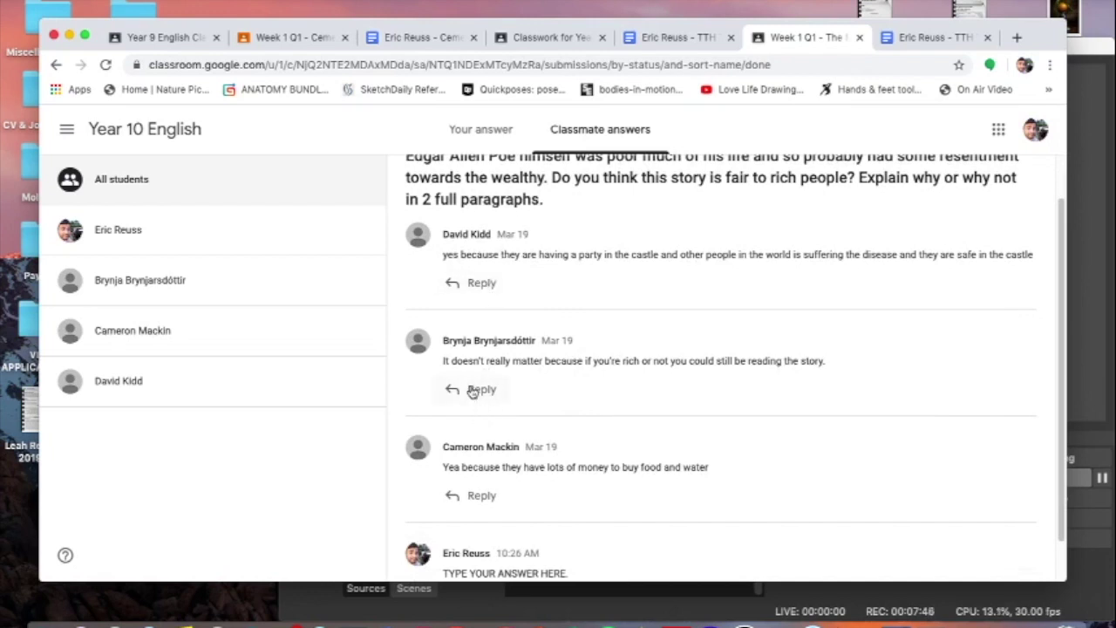
left_click(482, 496)
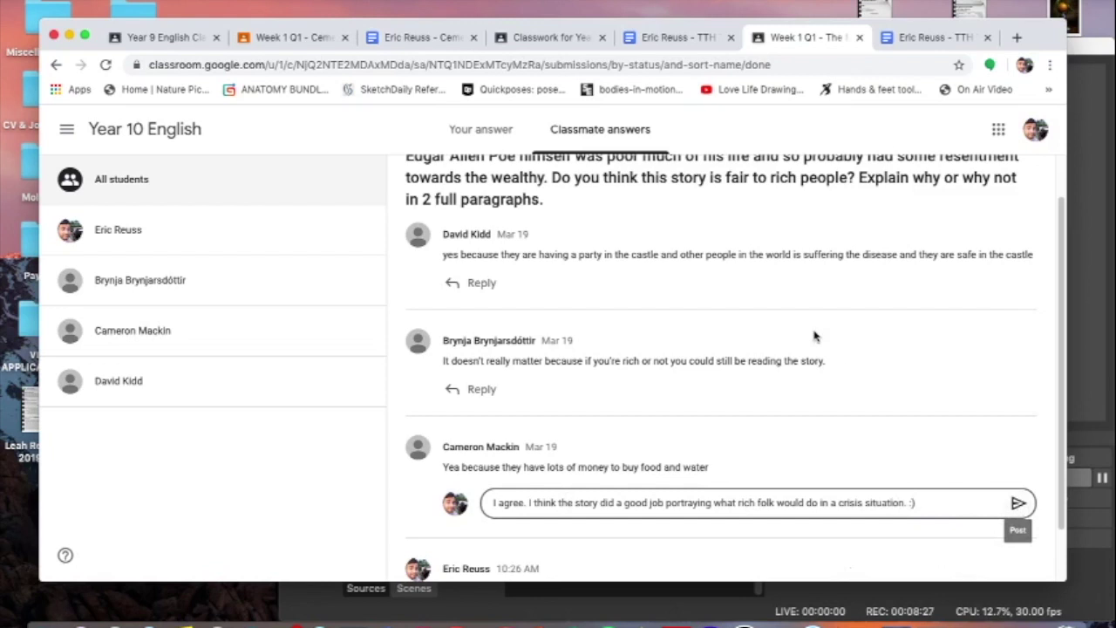
left_click(1017, 504)
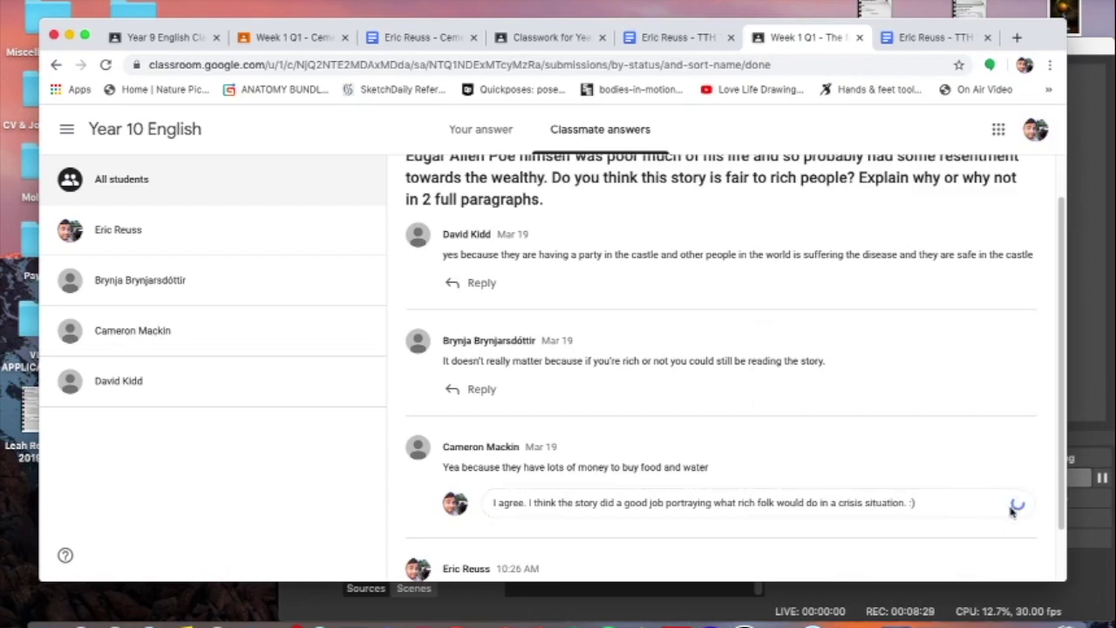
- Switch to the Year 9 English Class and show its stream
scroll(650, 517, "up", 1)
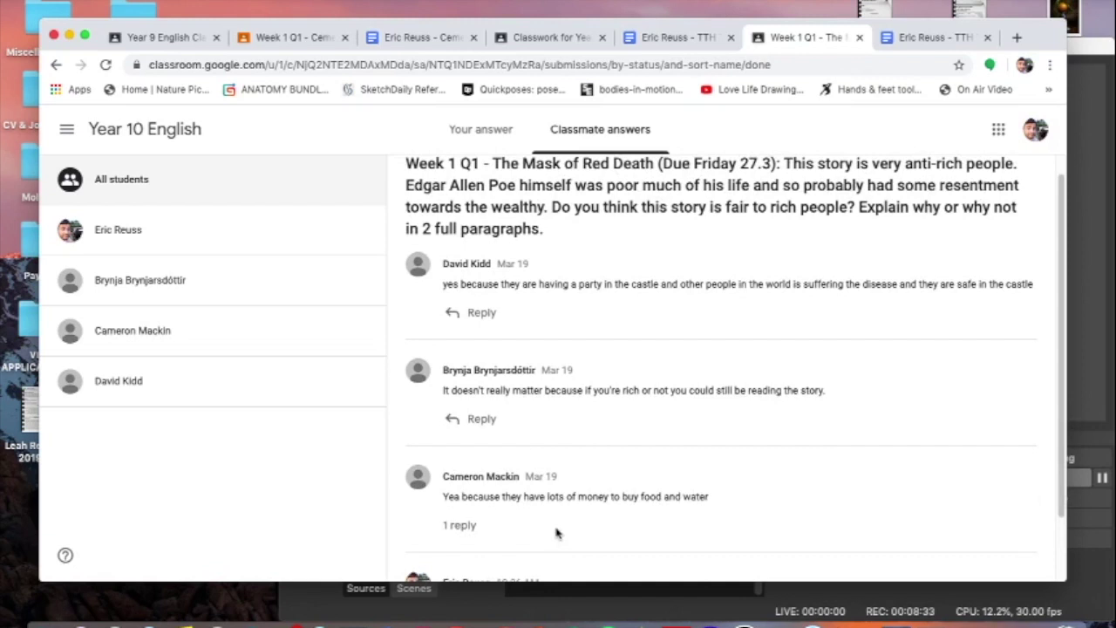
scroll(617, 480, "down", 2)
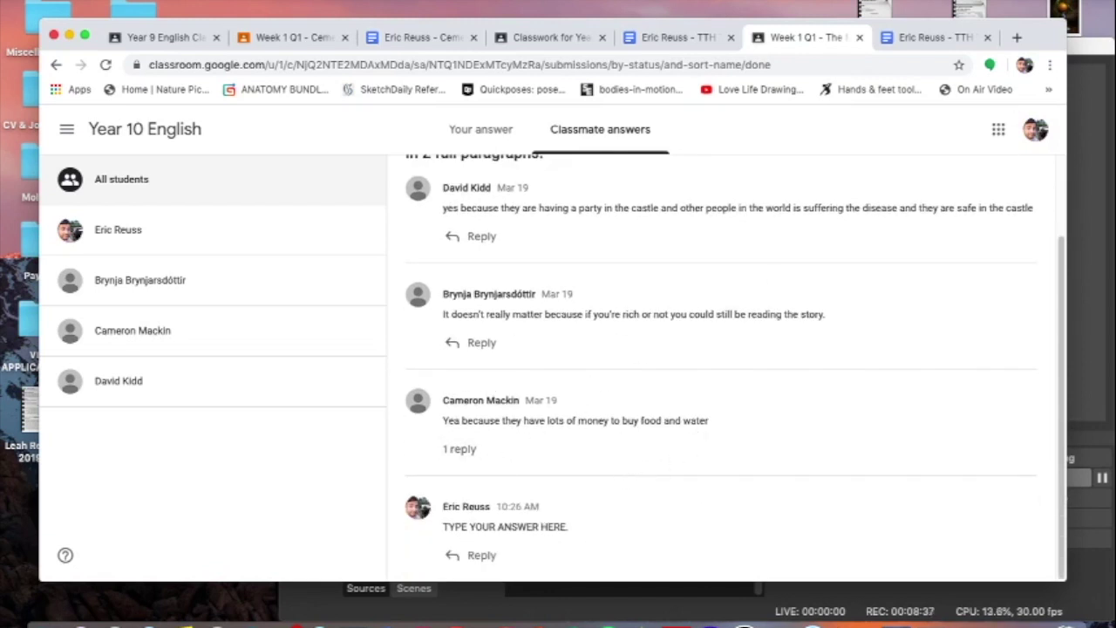
left_click(556, 41)
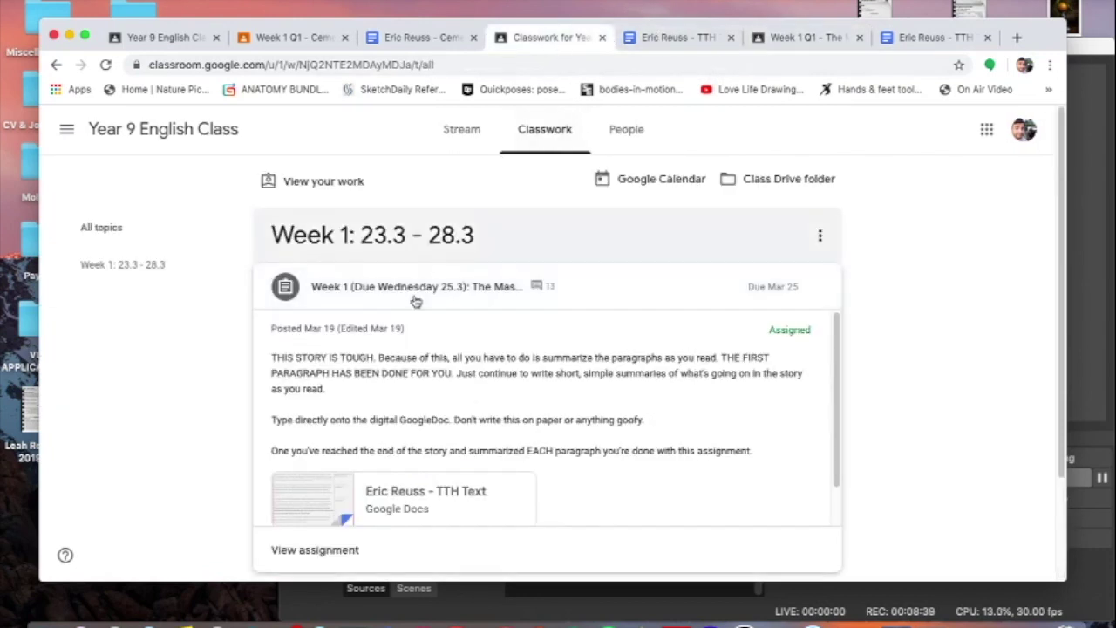
left_click(458, 130)
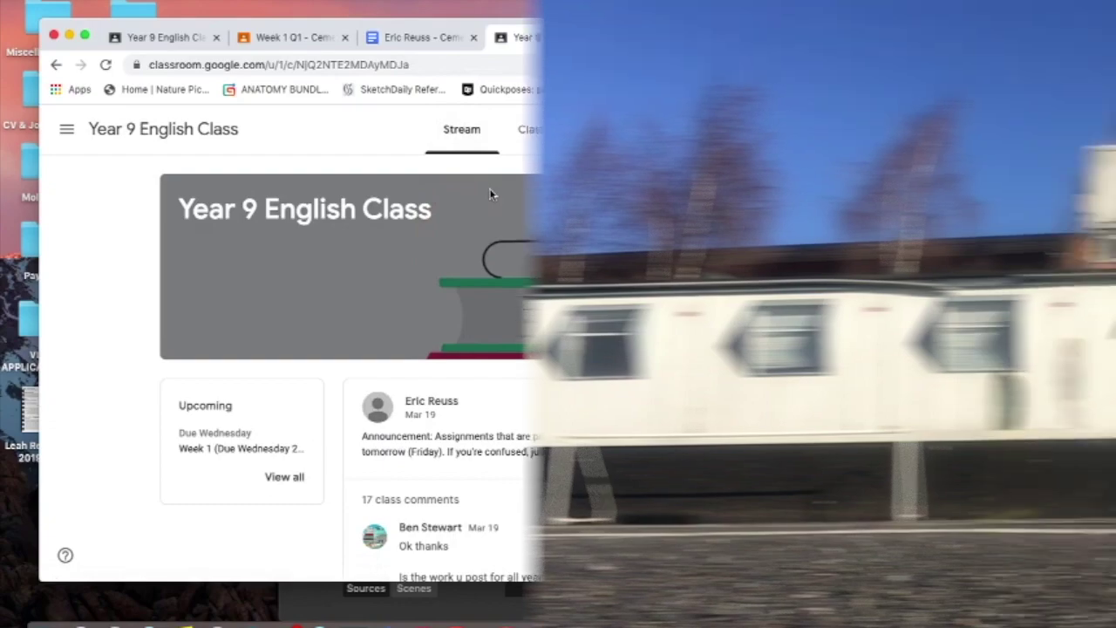